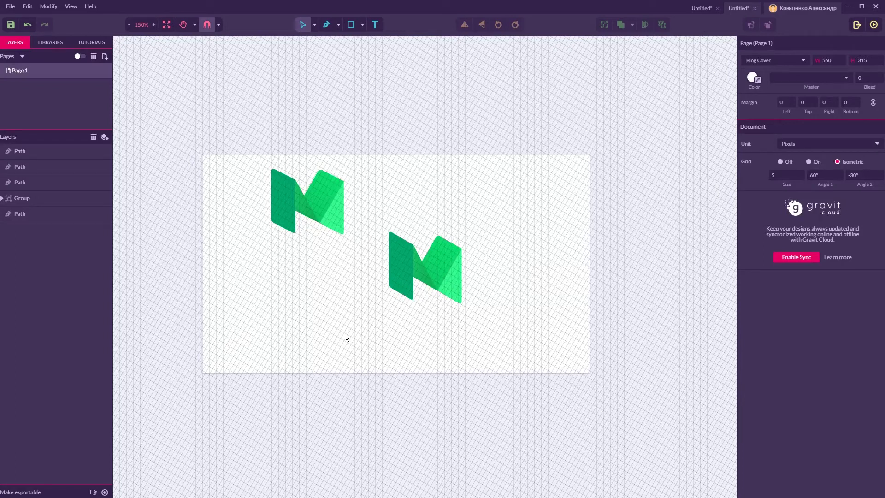
- Create a new blank 560×315 Blog Cover design and zoom the page view to 200%
{"action": "left_click", "coordinate": [11, 7]}
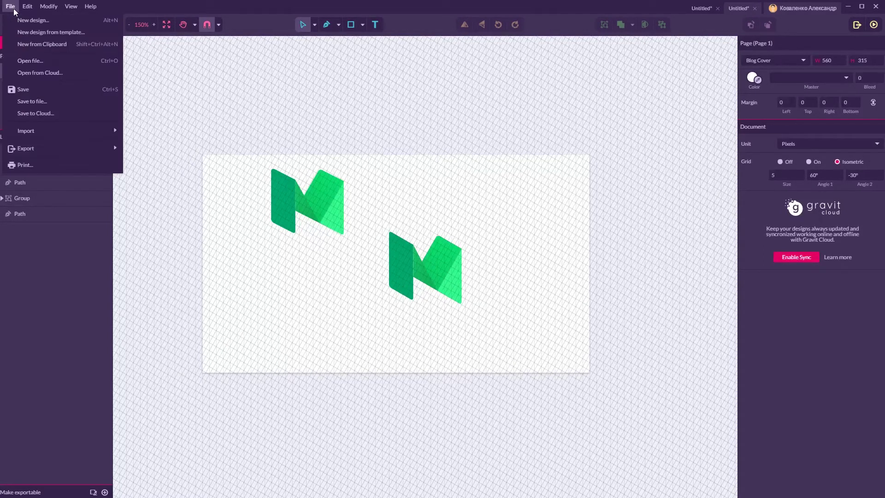
{"action": "left_click", "coordinate": [17, 19]}
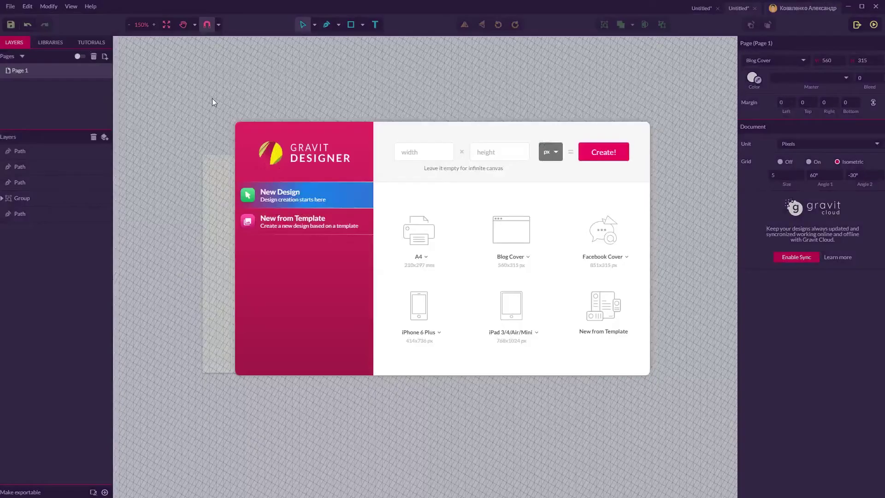
{"action": "left_click", "coordinate": [511, 231]}
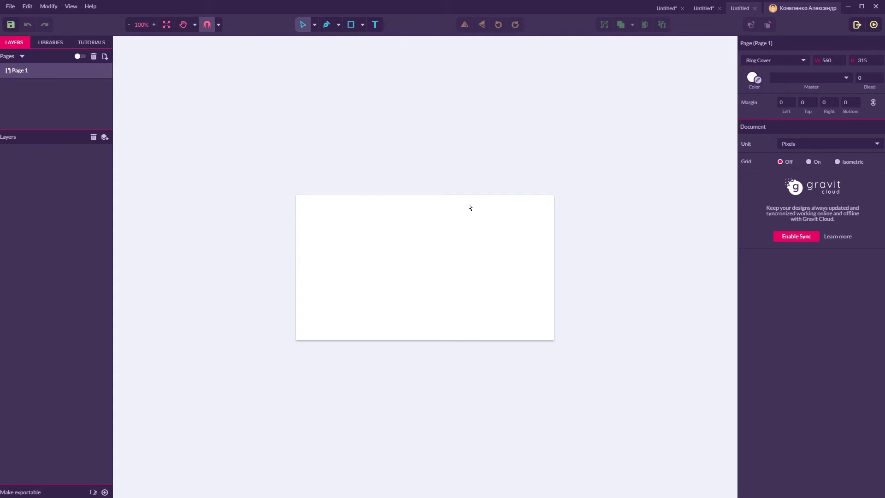
{"action": "key", "text": "ctrl+plus"}
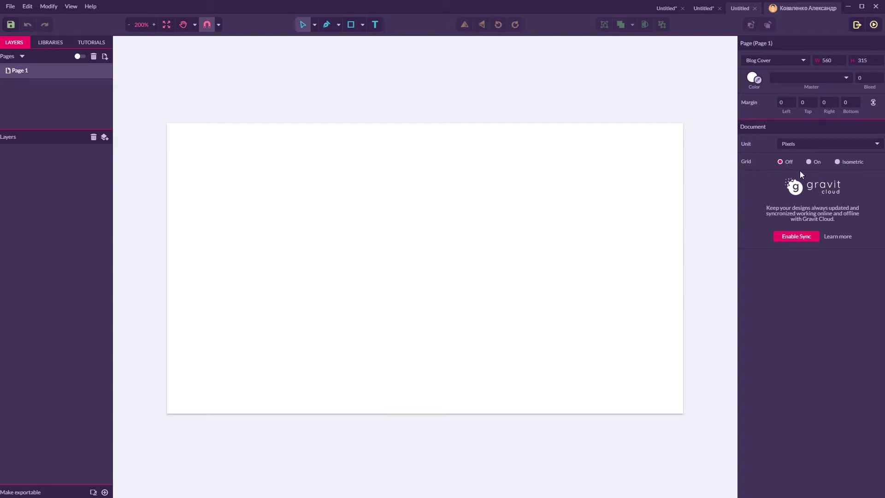
- Turn on an isometric page grid with size 5, angle 1 at 60° and angle 2 at -27°
{"action": "left_click", "coordinate": [809, 162]}
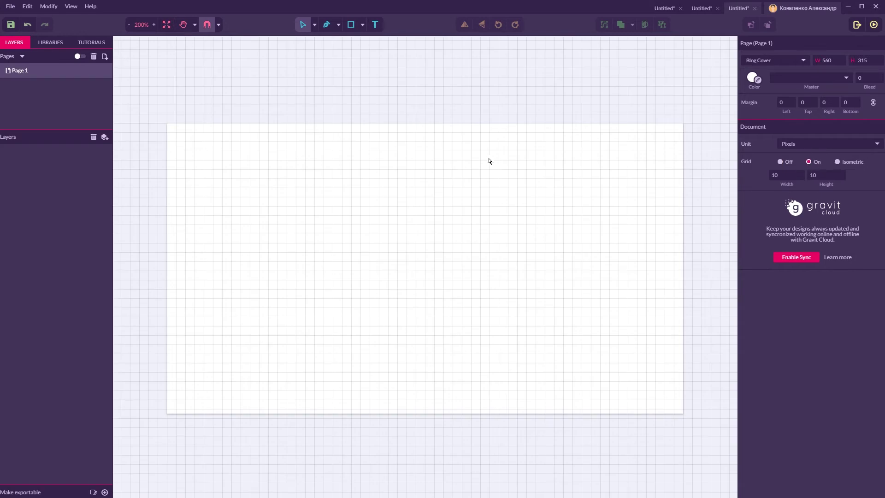
{"action": "left_click", "coordinate": [838, 161]}
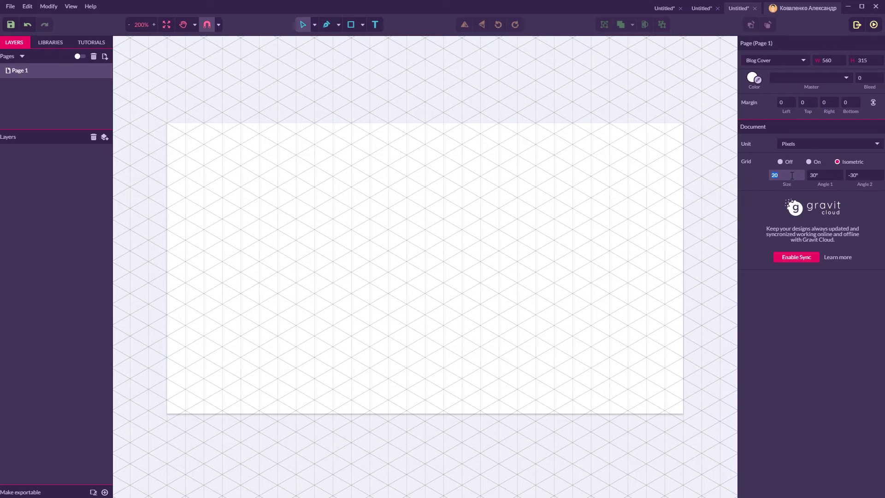
{"action": "key", "text": "BackSpace"}
{"action": "key", "text": "Tab"}
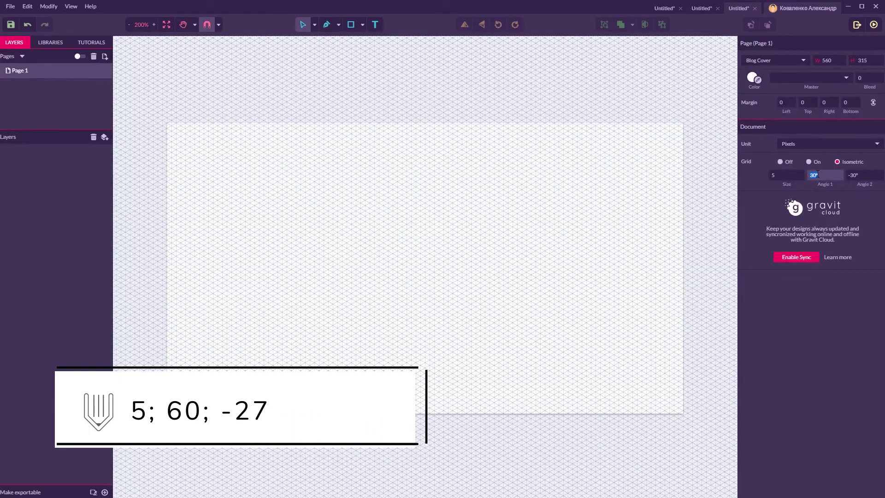
{"action": "key", "text": "BackSpace"}
{"action": "type", "text": "60"}
{"action": "key", "text": "Tab"}
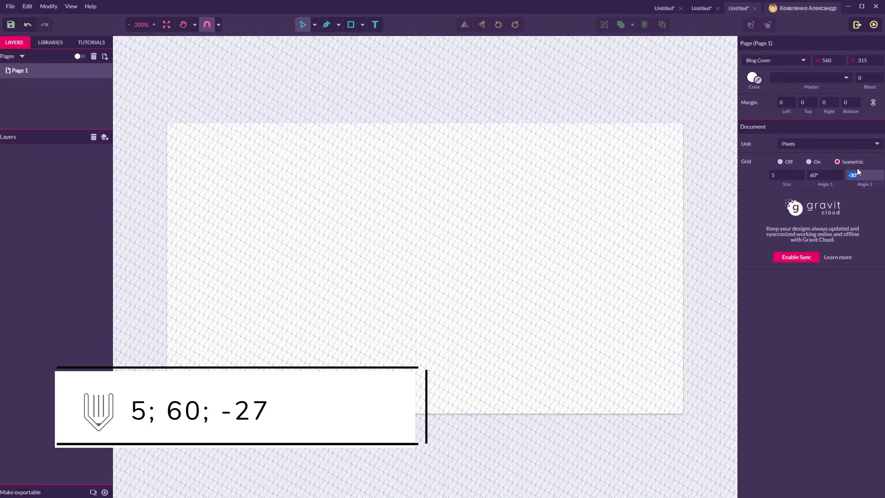
{"action": "key", "text": "BackSpace"}
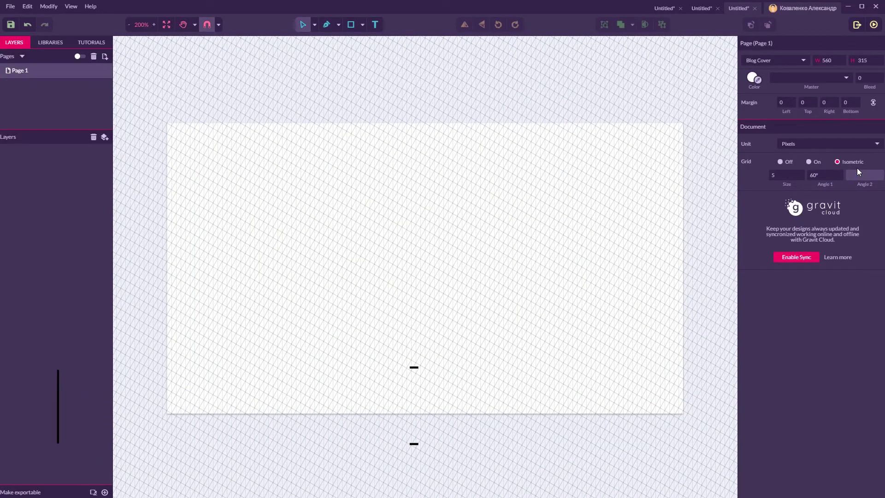
{"action": "type", "text": "-27"}
{"action": "left_click", "coordinate": [673, 232]}
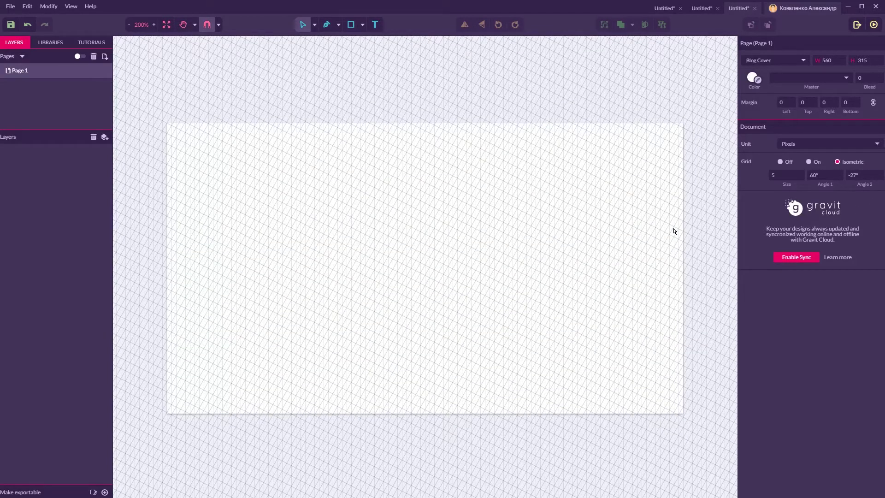
- Copy the left M logo's facets from the logo document and paste them into the new design
{"action": "left_click", "coordinate": [699, 7]}
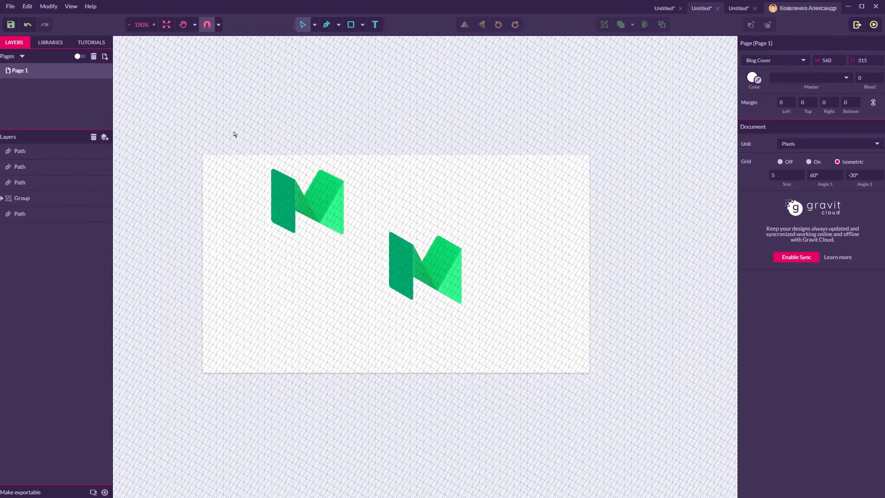
{"action": "left_click_drag", "start_coordinate": [234, 135], "coordinate": [355, 253]}
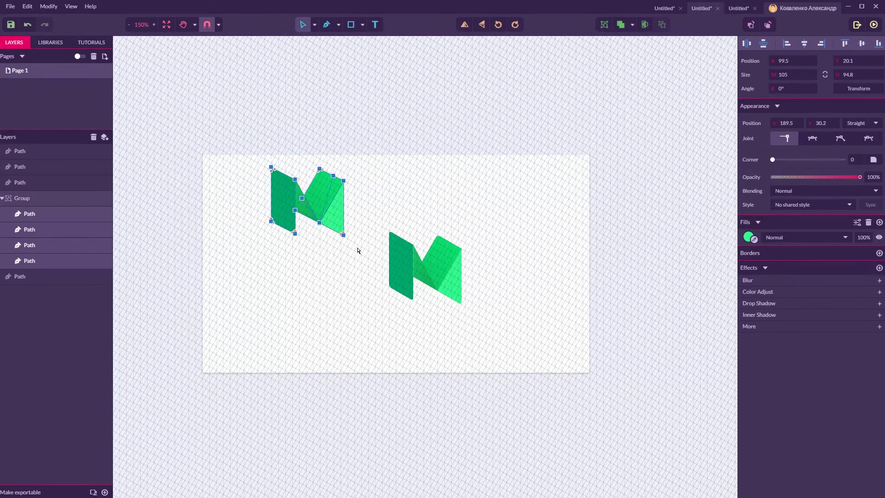
{"action": "left_click", "coordinate": [736, 7]}
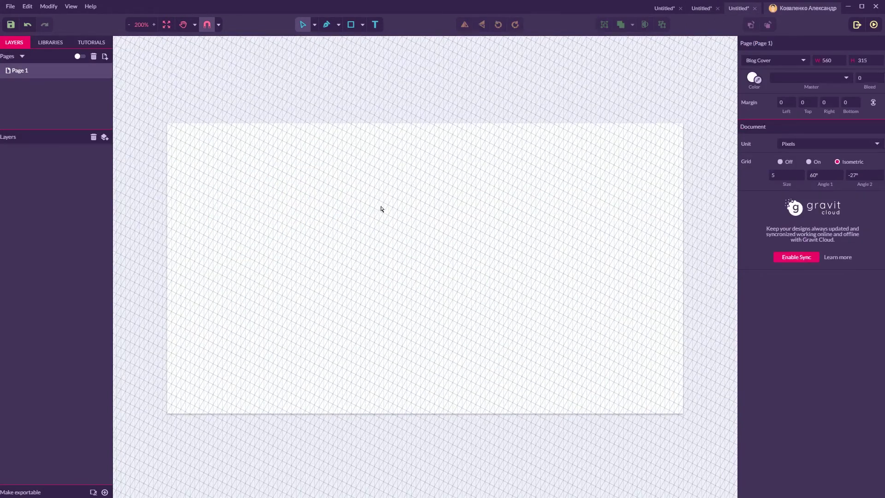
{"action": "key", "text": "ctrl+v"}
- Group the four pasted facets and move the M group to the page's top-left
{"action": "left_click_drag", "start_coordinate": [336, 198], "coordinate": [566, 380]}
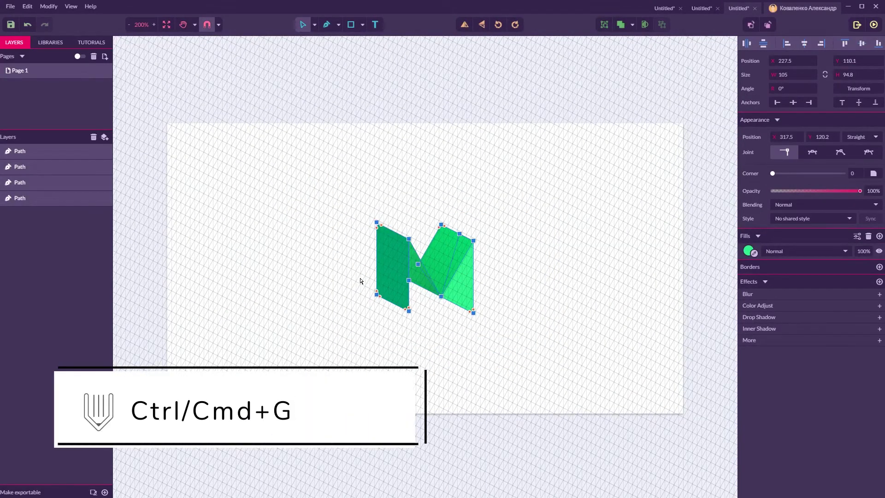
{"action": "key", "text": "ctrl+g"}
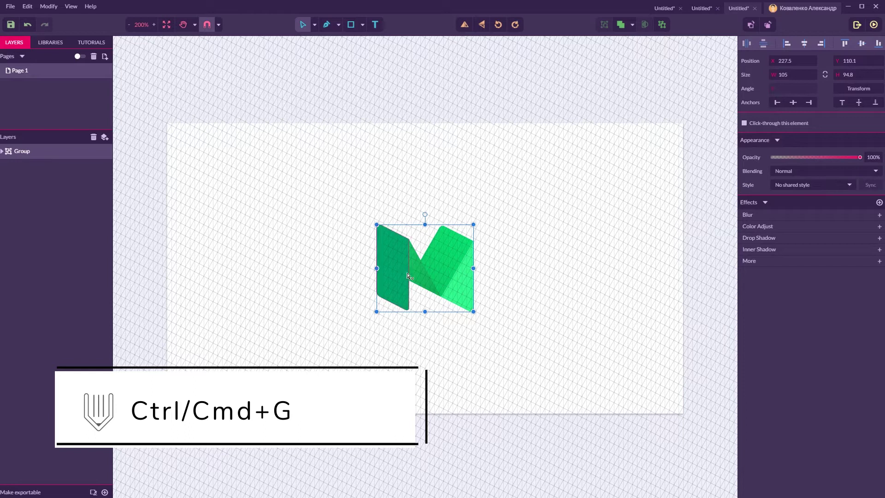
{"action": "double_click", "coordinate": [401, 259]}
{"action": "left_click", "coordinate": [315, 25]}
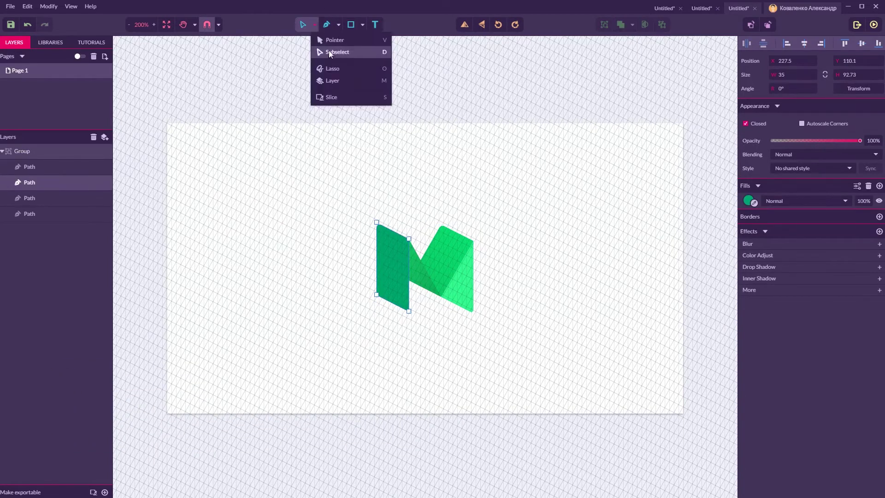
{"action": "left_click", "coordinate": [329, 50]}
{"action": "left_click", "coordinate": [342, 176]}
{"action": "left_click_drag", "start_coordinate": [342, 189], "coordinate": [513, 339]}
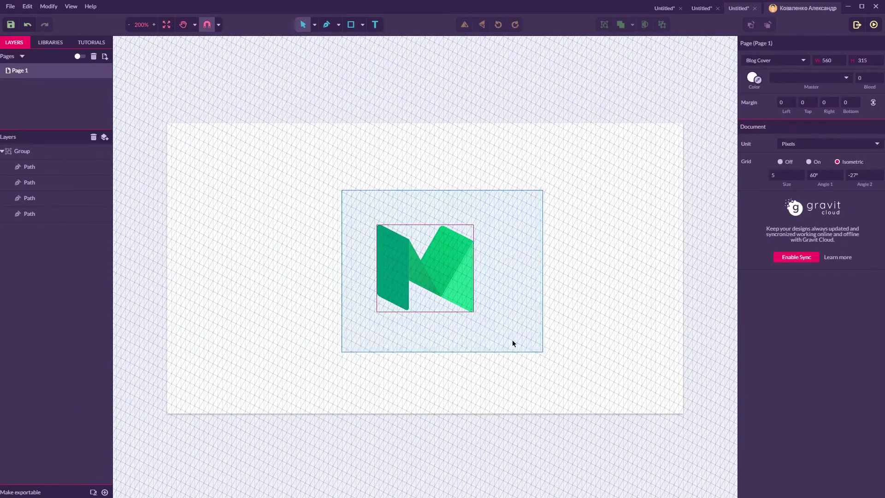
{"action": "left_click_drag", "start_coordinate": [415, 268], "coordinate": [241, 184]}
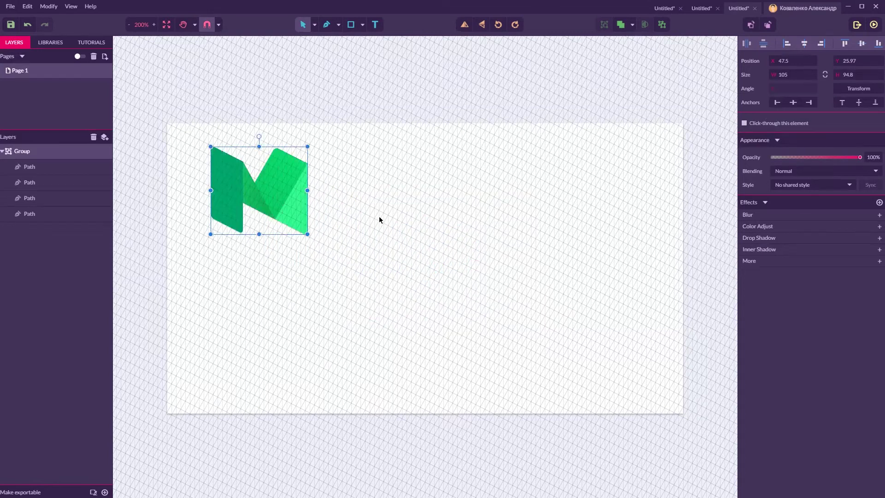
{"action": "left_click", "coordinate": [379, 217]}
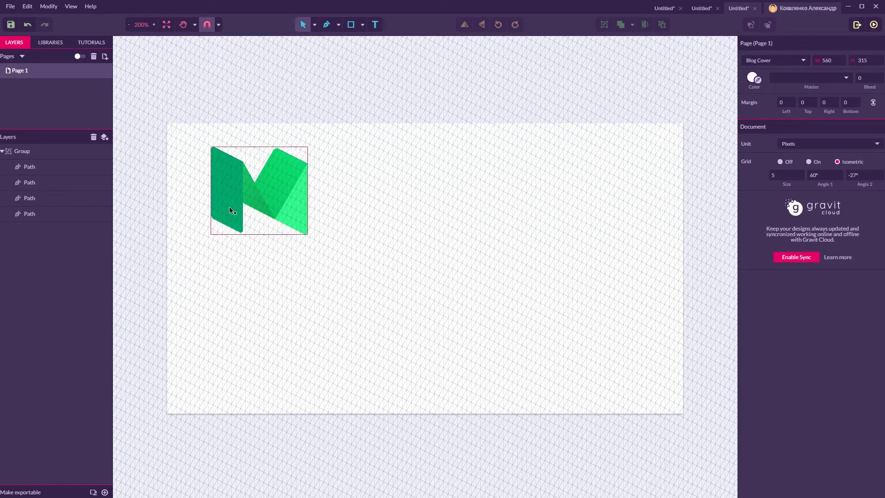
- Enable Snap to Grid from the View menu
{"action": "left_click", "coordinate": [69, 8]}
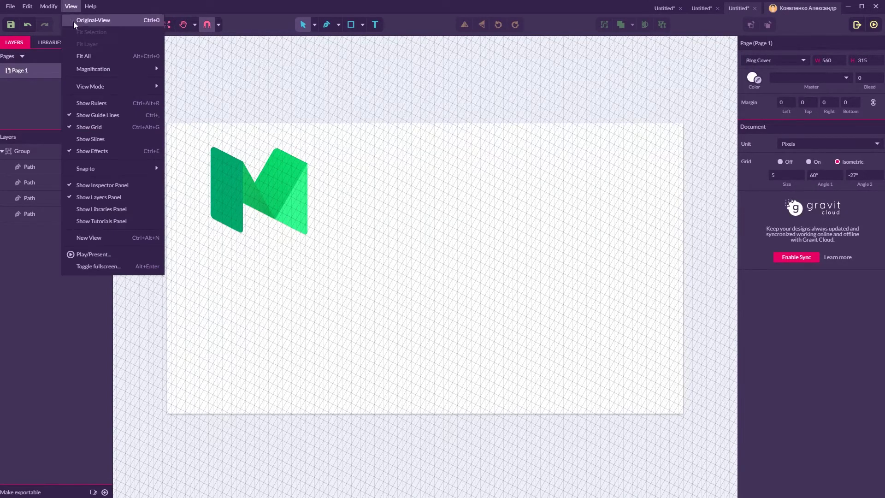
{"action": "mouse_move", "coordinate": [96, 167]}
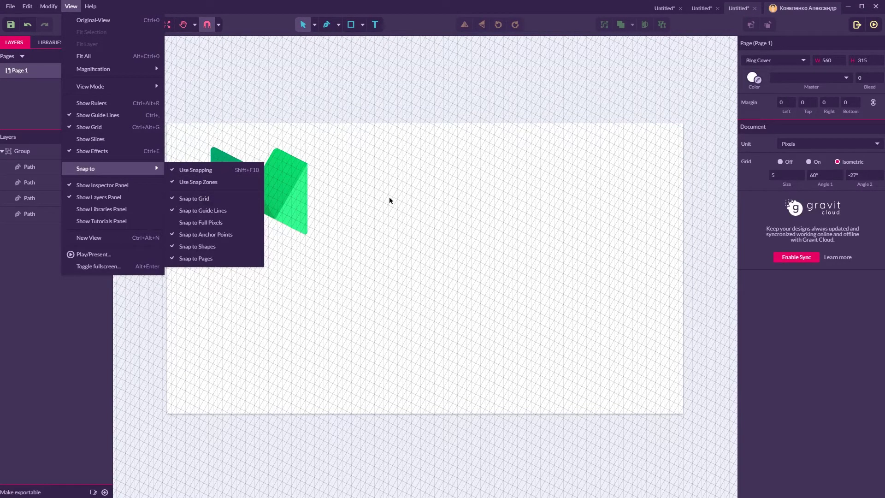
{"action": "left_click", "coordinate": [408, 199]}
- Zoom in on the empty grid beside the M and start a pen path at its lower-left corner
{"action": "key", "text": "ctrl+plus"}
{"action": "key", "text": "ctrl+plus"}
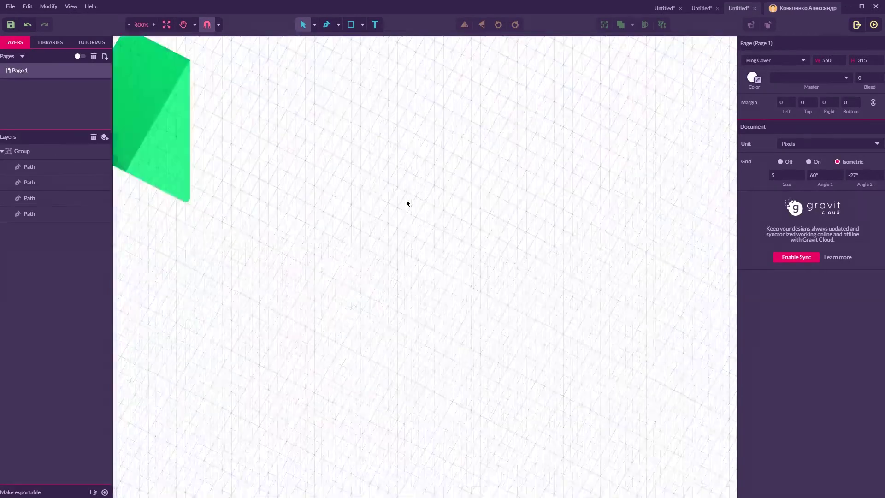
{"action": "key", "text": "ctrl+minus"}
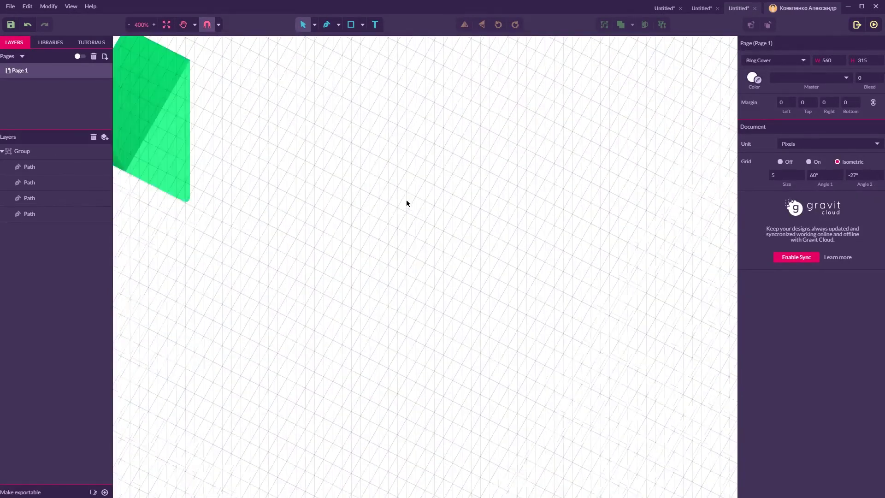
{"action": "key", "text": "p"}
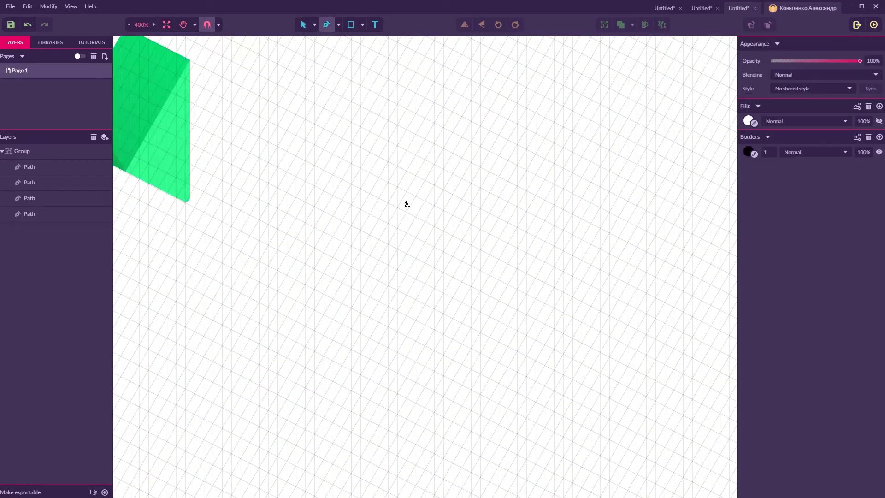
{"action": "left_click", "coordinate": [351, 329]}
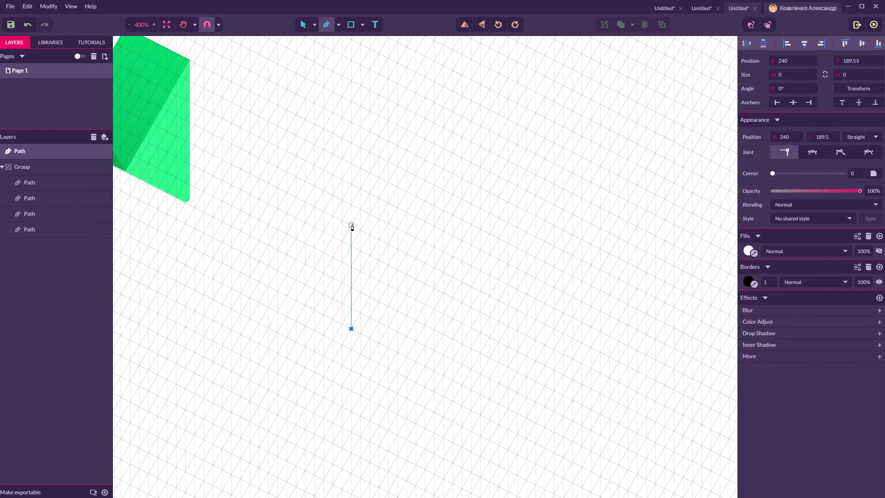
- Draw a closed slanted parallelogram facet along the isometric grid to the right of the M
{"action": "left_click", "coordinate": [352, 185]}
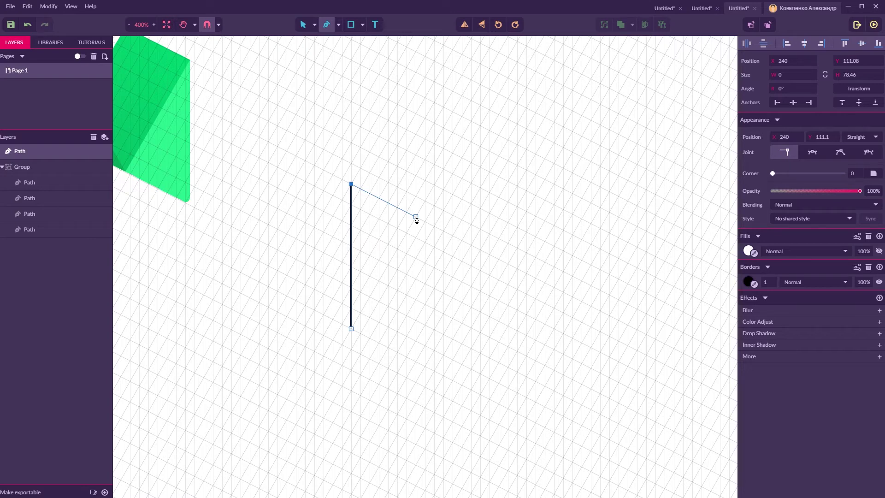
{"action": "left_click", "coordinate": [416, 217]}
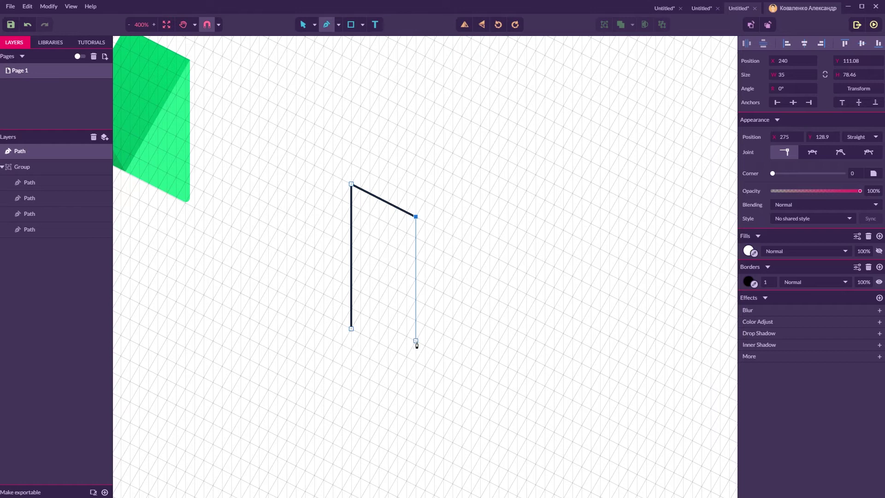
{"action": "left_click", "coordinate": [416, 362]}
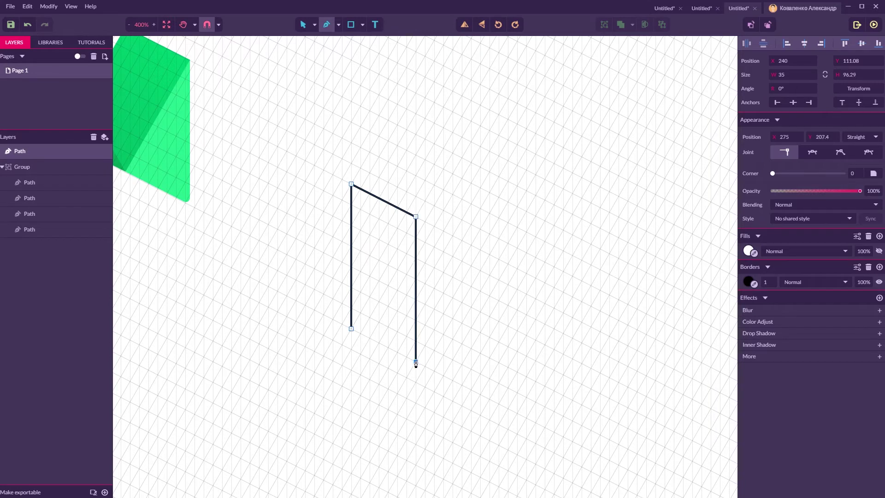
{"action": "left_click", "coordinate": [351, 329]}
{"action": "left_click", "coordinate": [303, 25]}
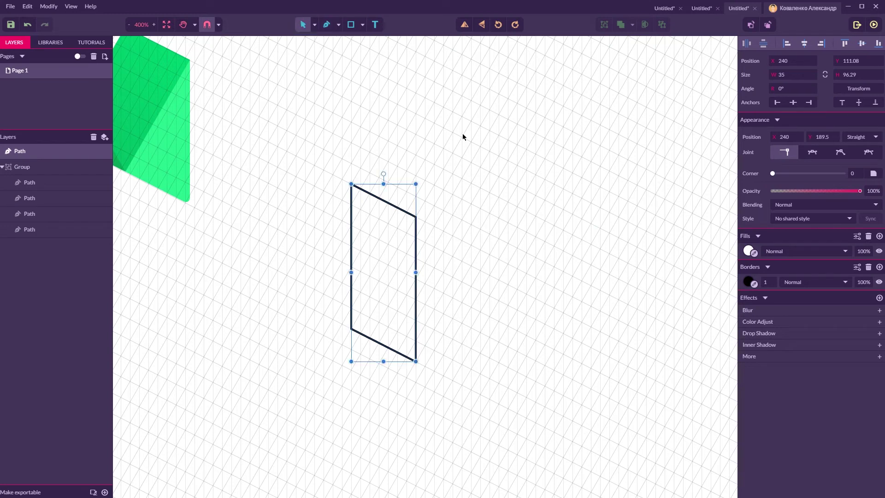
{"action": "left_click", "coordinate": [464, 134]}
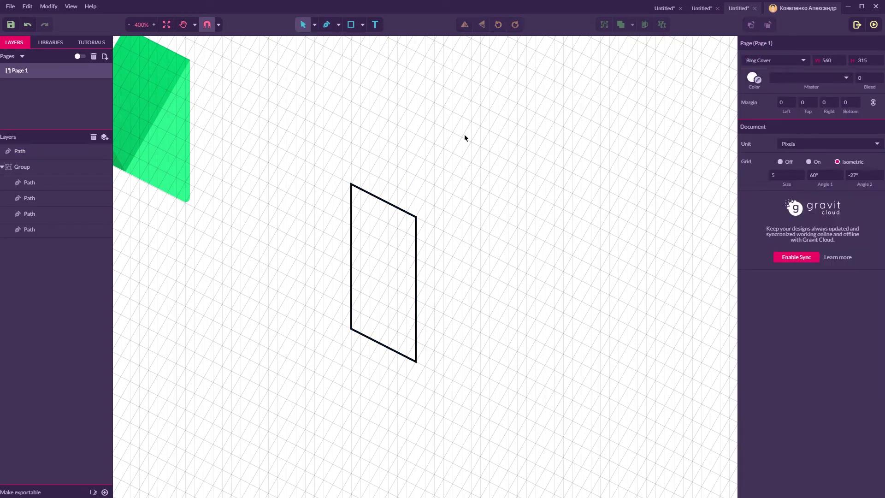
{"action": "left_click", "coordinate": [326, 25]}
- Draw a closed triangle from the parallelogram's top-right corner, partway down its right edge, to a lower-right tip
{"action": "left_click", "coordinate": [302, 23]}
{"action": "left_click", "coordinate": [327, 26]}
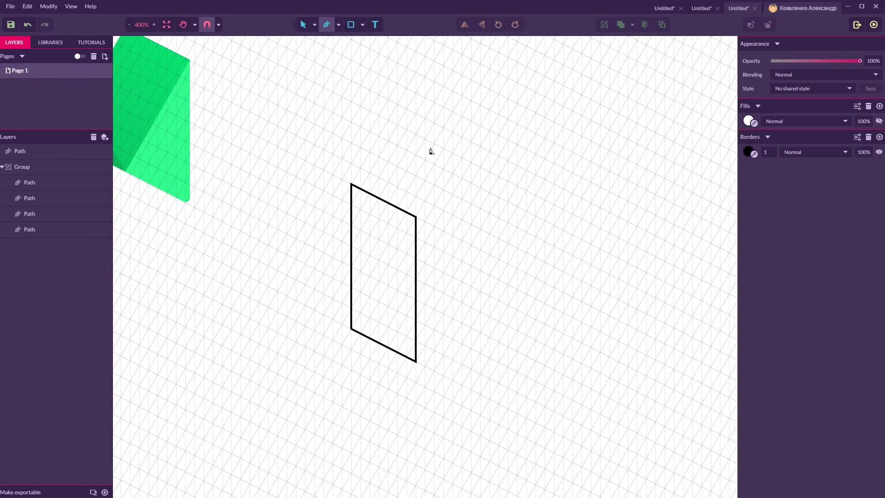
{"action": "left_click", "coordinate": [416, 216]}
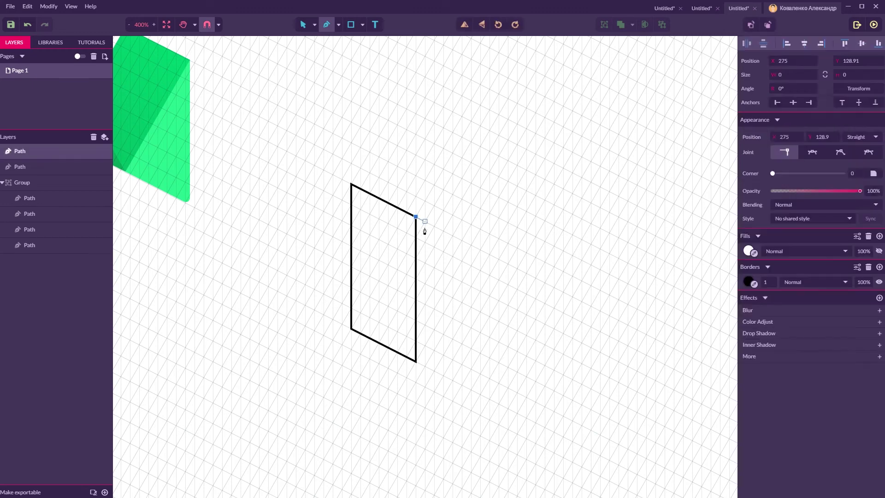
{"action": "left_click", "coordinate": [416, 299]}
{"action": "left_click", "coordinate": [480, 332]}
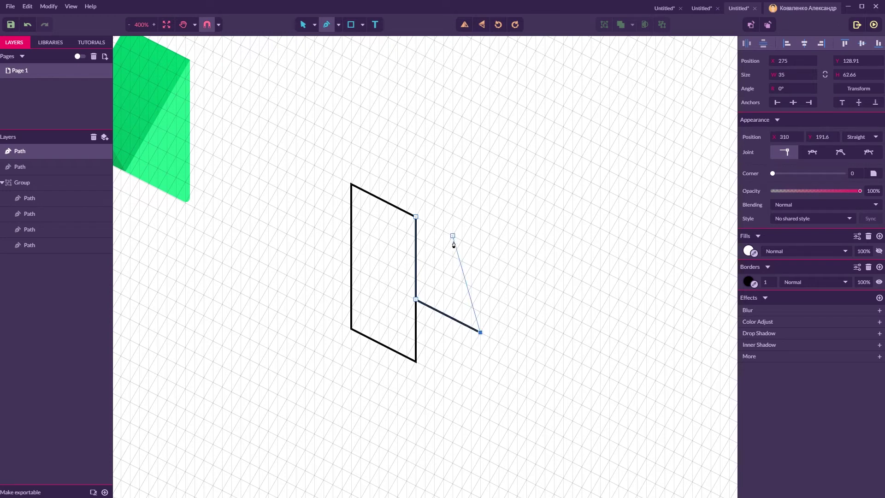
{"action": "left_click", "coordinate": [416, 217]}
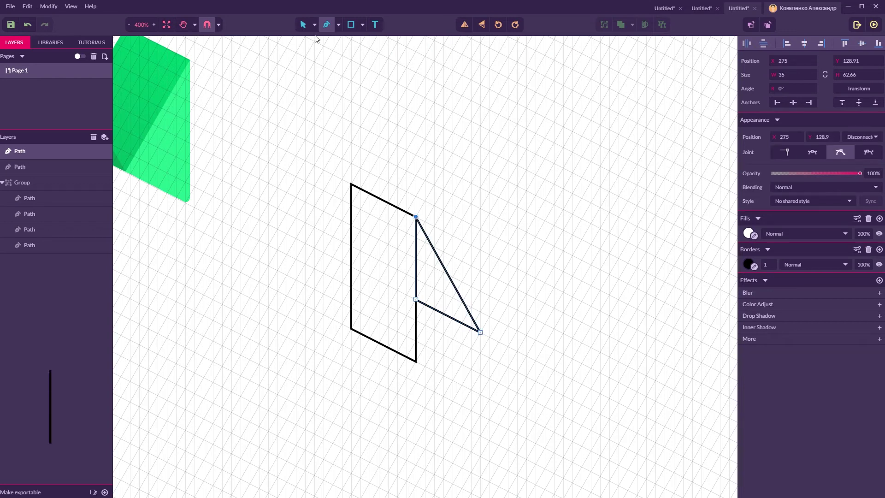
{"action": "left_click", "coordinate": [303, 25]}
{"action": "left_click", "coordinate": [369, 68]}
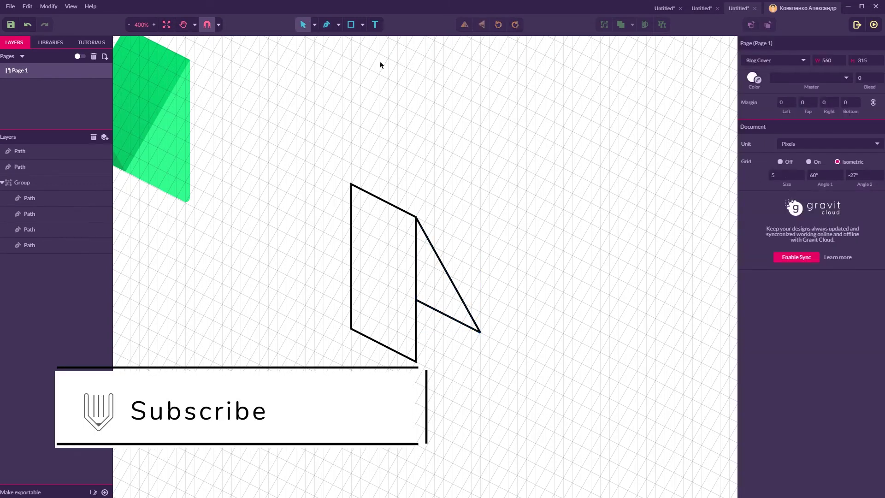
{"action": "left_click", "coordinate": [326, 25]}
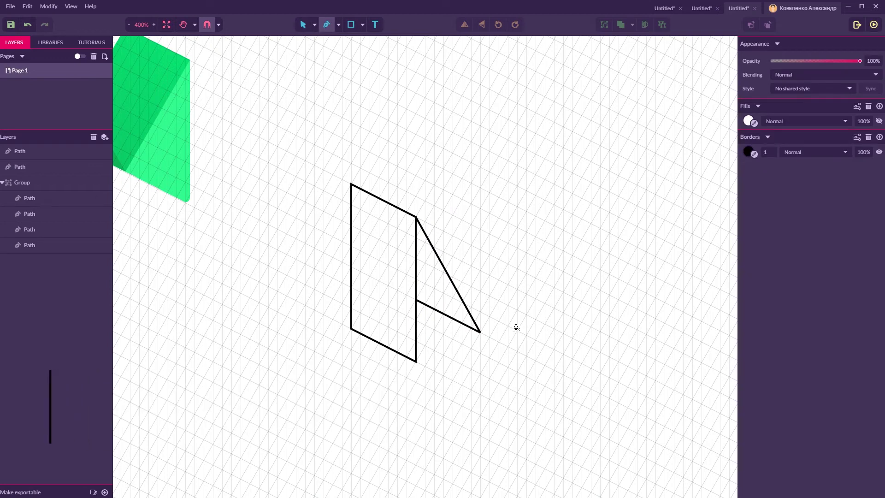
{"action": "left_click", "coordinate": [480, 333]}
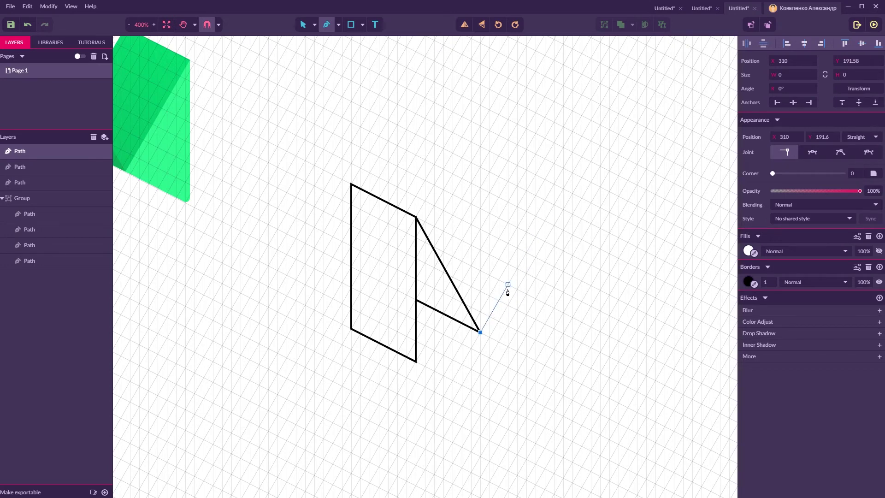
- Draw a closed tilted parallelogram rising up-right from the triangle's lower tip, overlapping its edge
{"action": "left_click", "coordinate": [544, 221]}
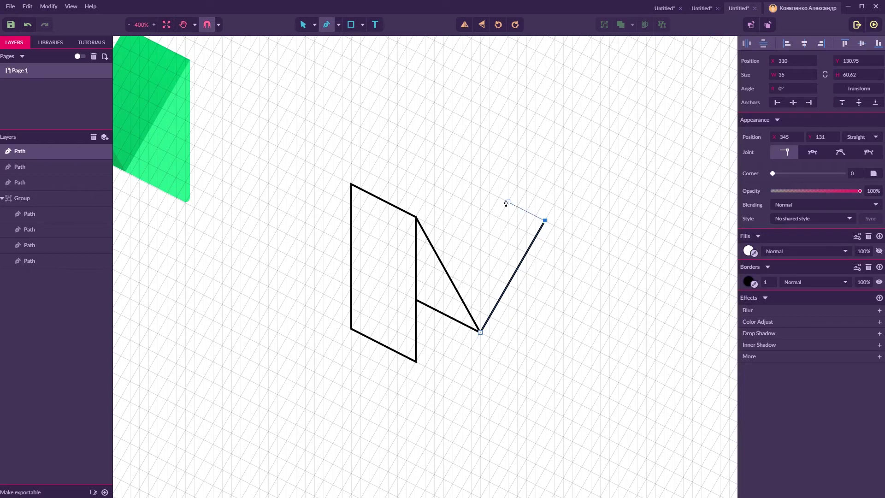
{"action": "left_click", "coordinate": [481, 189]}
{"action": "left_click", "coordinate": [435, 267]}
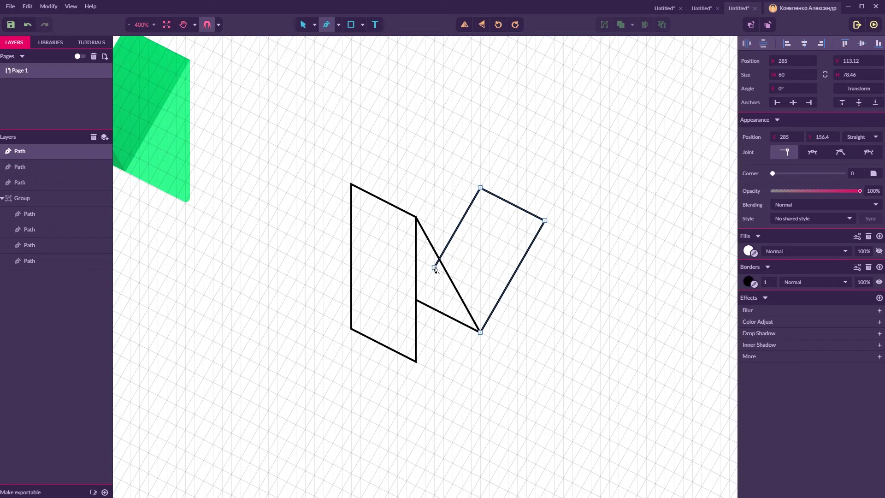
{"action": "left_click_drag", "start_coordinate": [436, 269], "coordinate": [445, 294]}
{"action": "left_click", "coordinate": [481, 332]}
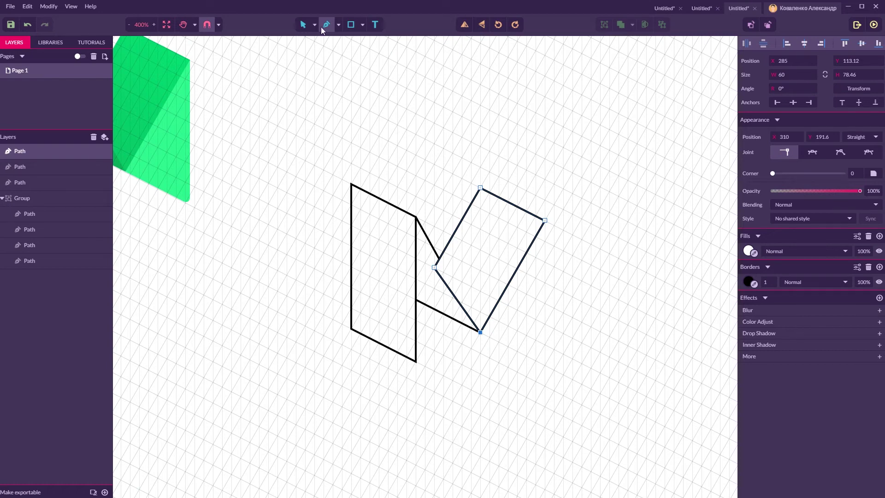
{"action": "left_click", "coordinate": [303, 25]}
{"action": "left_click", "coordinate": [385, 97]}
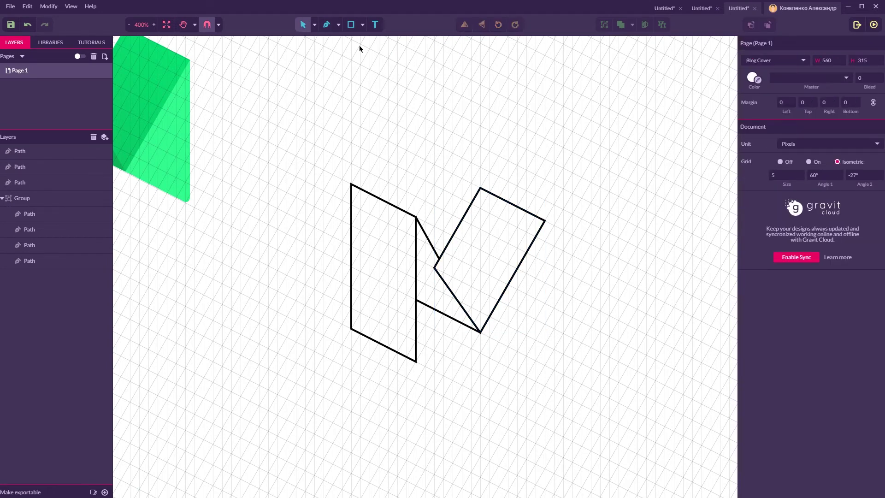
{"action": "left_click", "coordinate": [326, 26]}
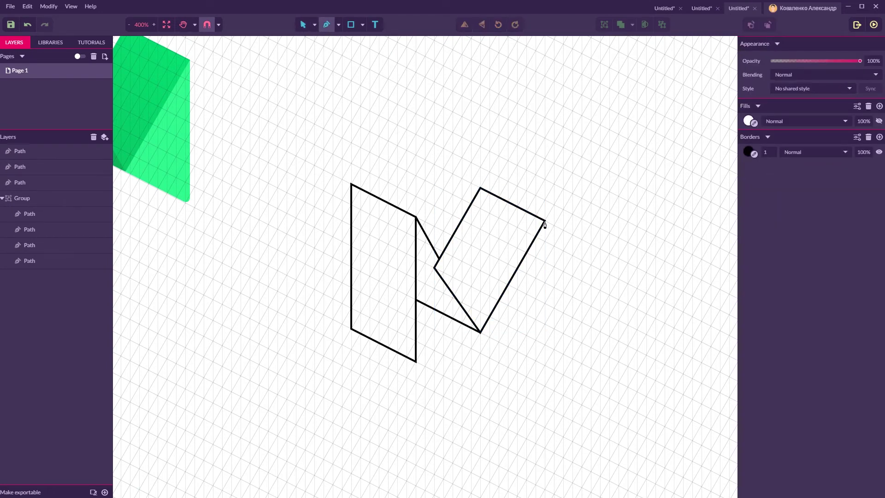
- Draw the closed lower-right facet from the tilted shape's right corner down to the triangle's tip
{"action": "left_click", "coordinate": [545, 221]}
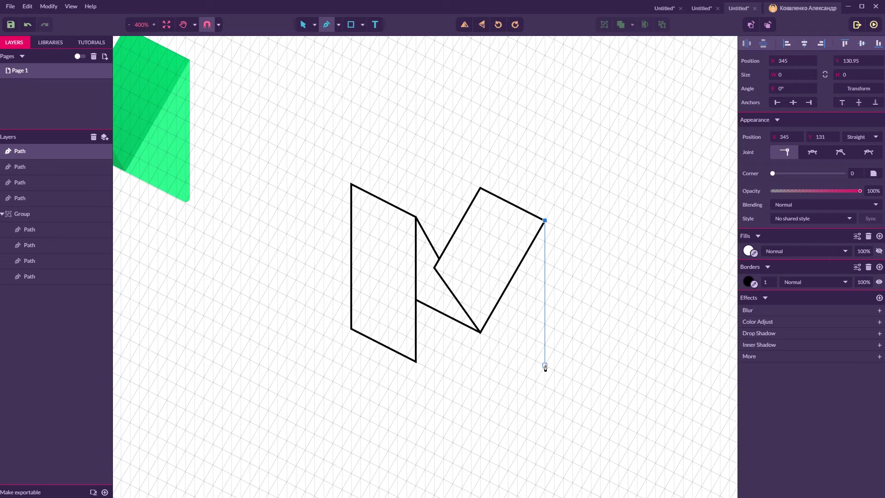
{"action": "left_click", "coordinate": [544, 366]}
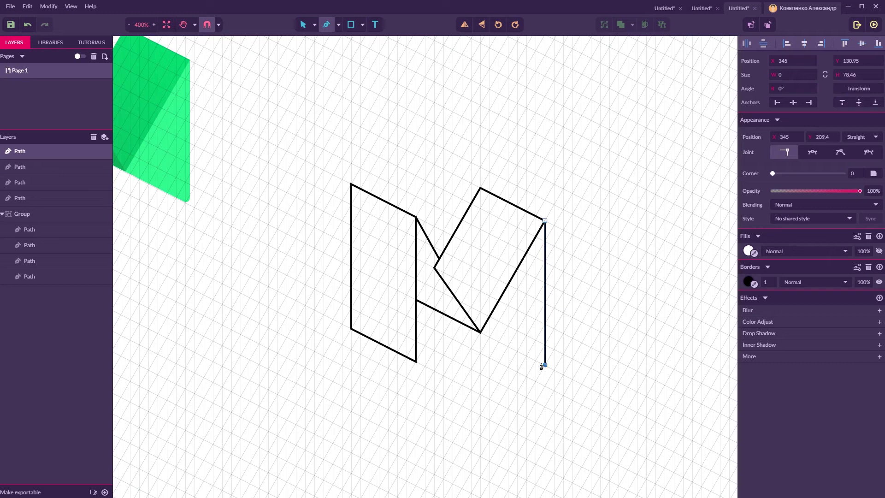
{"action": "left_click", "coordinate": [481, 332]}
{"action": "left_click", "coordinate": [545, 221]}
- Nudge the tilted parallelogram down slightly to y 113.12 to align it
{"action": "left_click", "coordinate": [303, 25]}
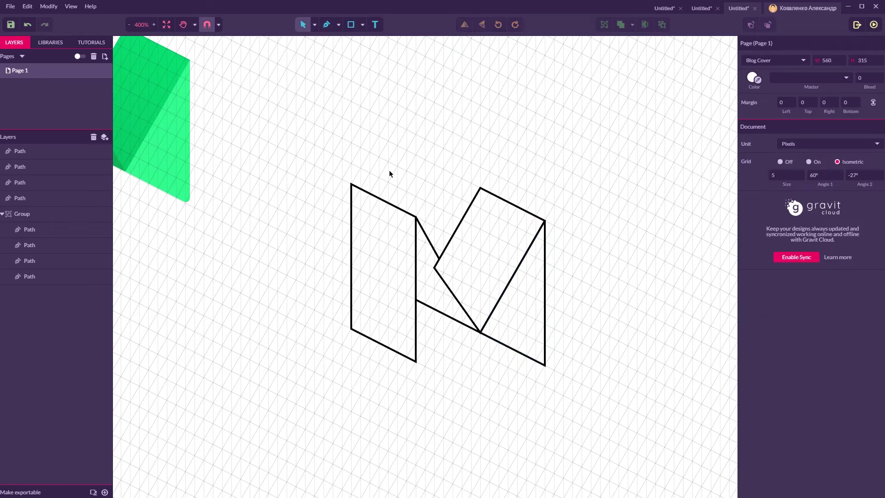
{"action": "left_click", "coordinate": [456, 232]}
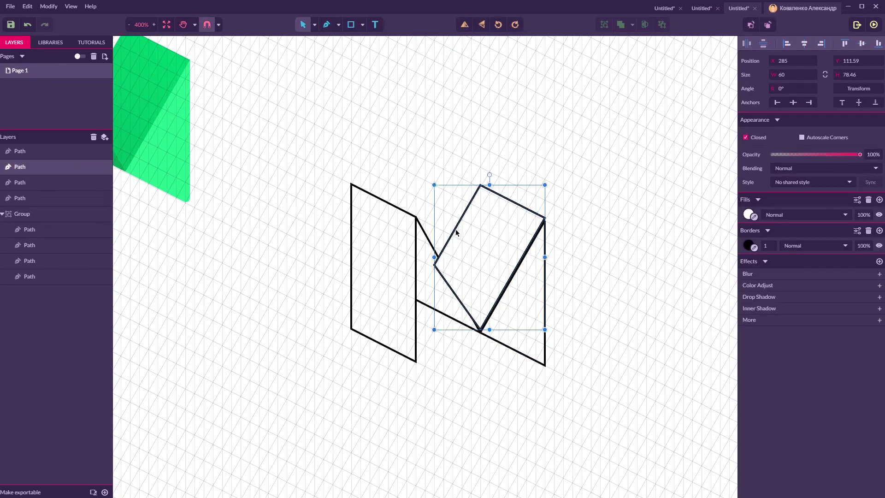
{"action": "key", "text": "Down"}
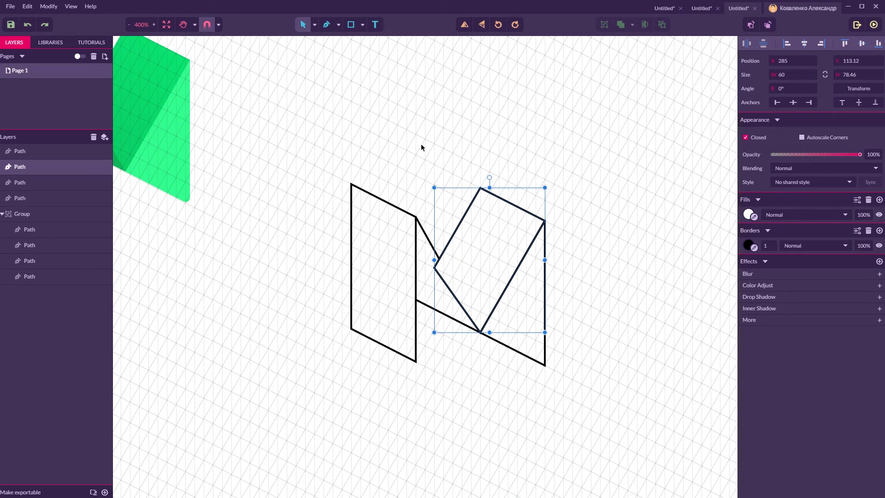
- Move the tilted parallelogram one layer back, behind the triangle, so the triangle's diagonal edge shows
{"action": "key", "text": "ctrl+bracketleft"}
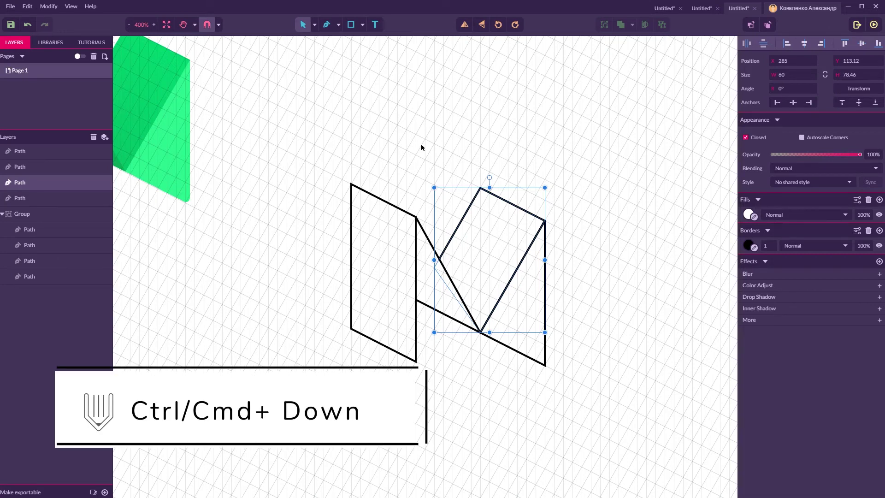
{"action": "key", "text": "ctrl+shift+Down"}
{"action": "key", "text": "ctrl+Up"}
{"action": "key", "text": "ctrl+Up"}
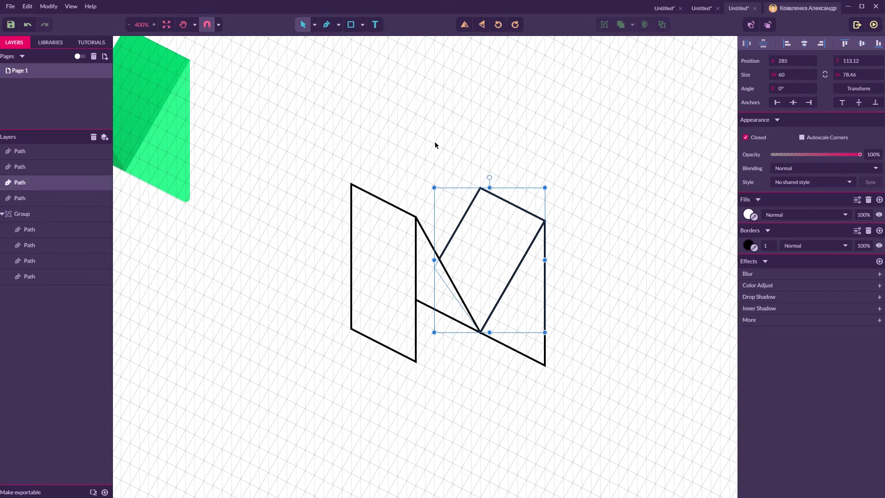
{"action": "left_click", "coordinate": [392, 135]}
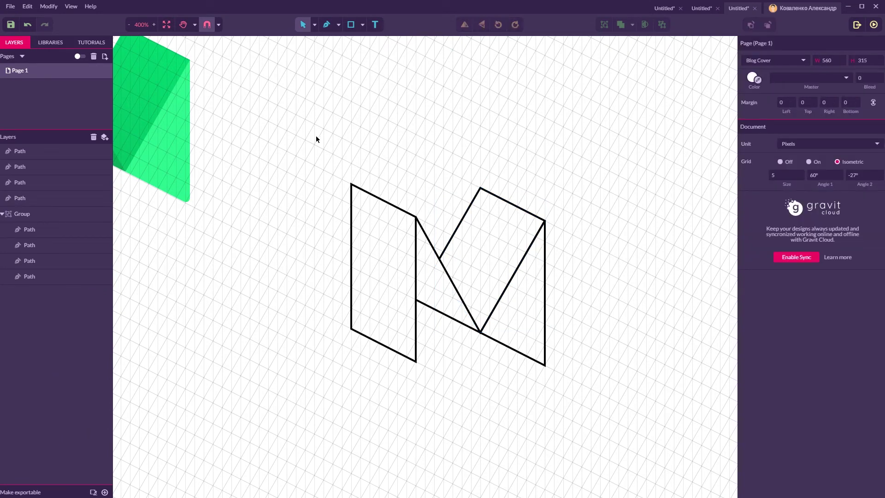
- Delete the black borders from all four new facets, leaving only their white fills
{"action": "mouse_move", "coordinate": [290, 117]}
{"action": "left_mouse_down"}
{"action": "mouse_move", "coordinate": [317, 164]}
{"action": "mouse_move", "coordinate": [498, 342]}
{"action": "mouse_move", "coordinate": [610, 414]}
{"action": "left_mouse_up"}
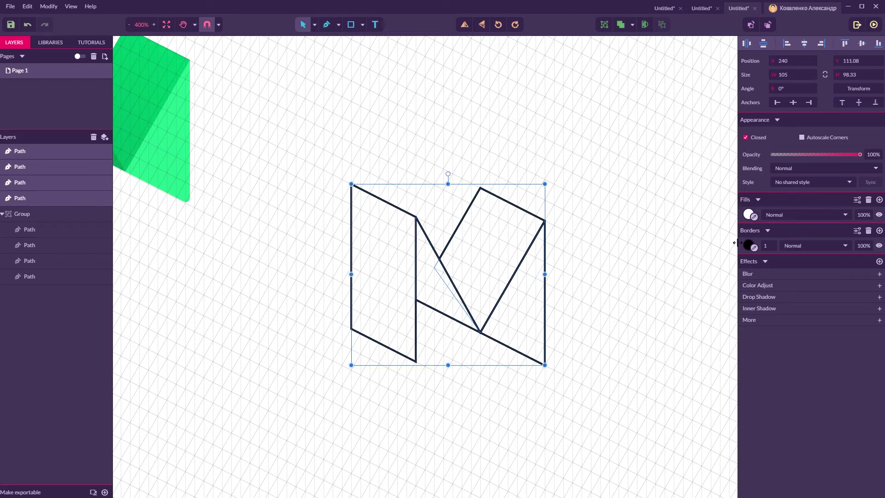
{"action": "key", "text": "super+plus"}
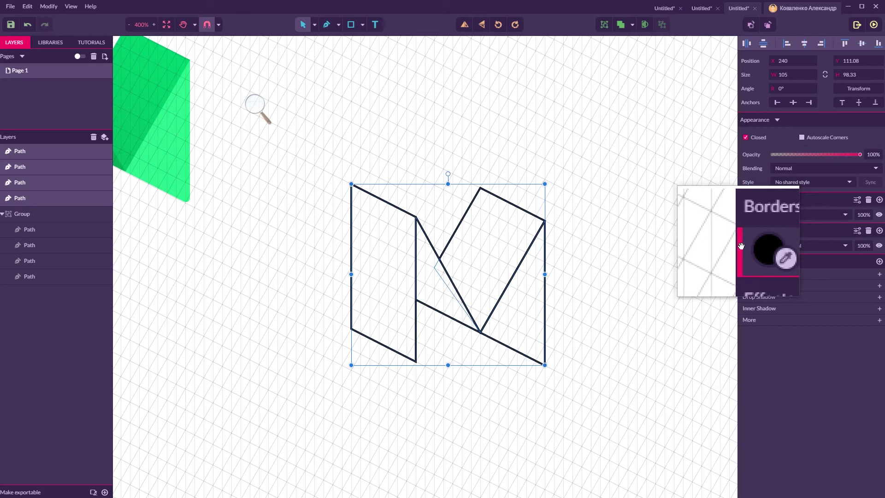
{"action": "key", "text": "super+Escape"}
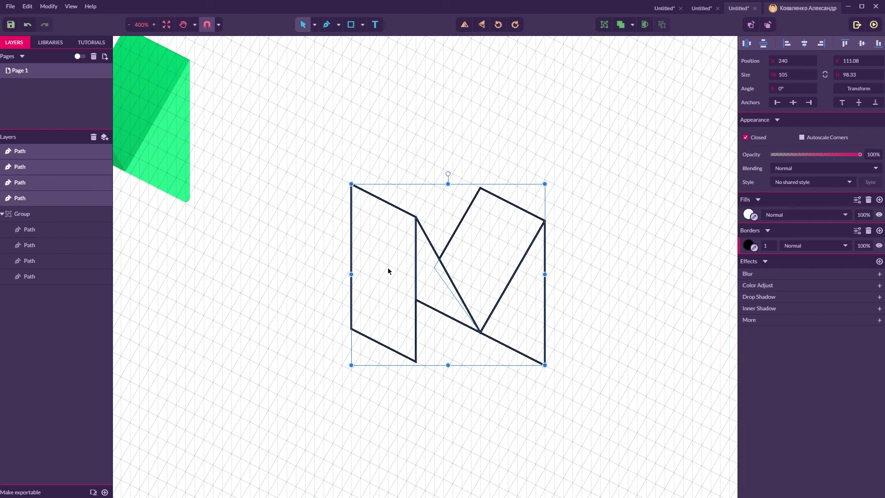
{"action": "left_click", "coordinate": [868, 231]}
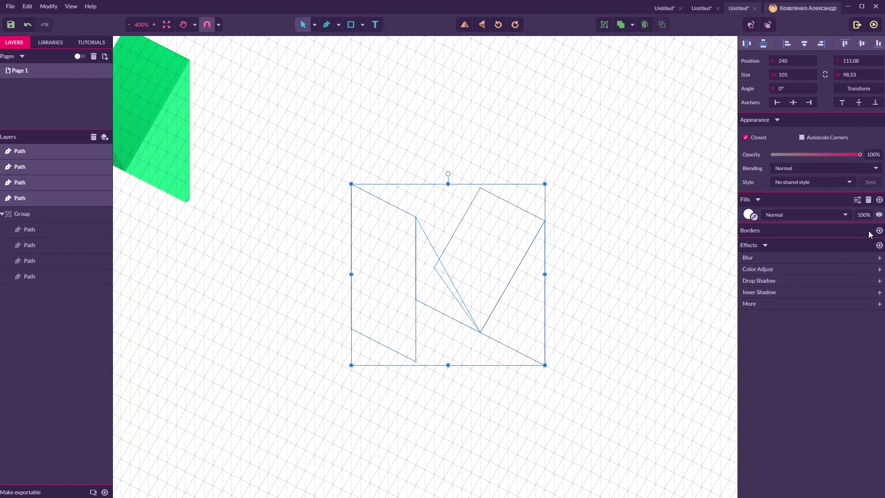
- Fill the four facets with a pink #DD9595 to black linear gradient angled upward
{"action": "left_click", "coordinate": [748, 215]}
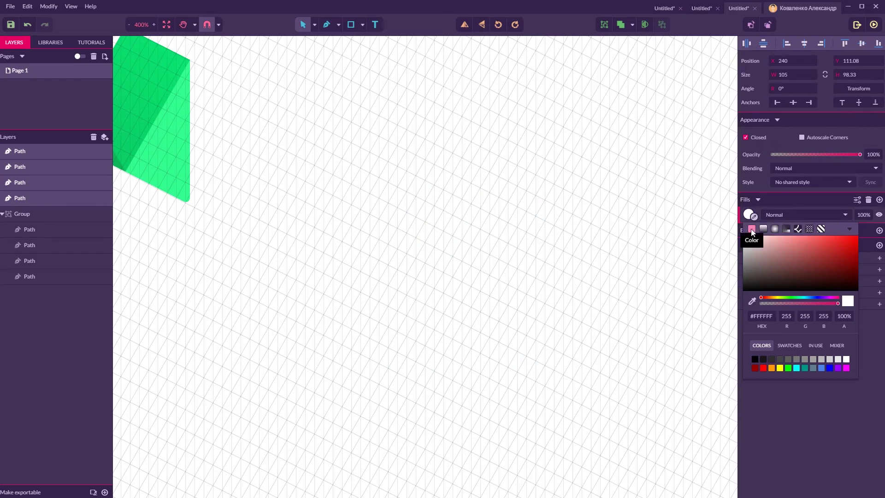
{"action": "left_click", "coordinate": [781, 244]}
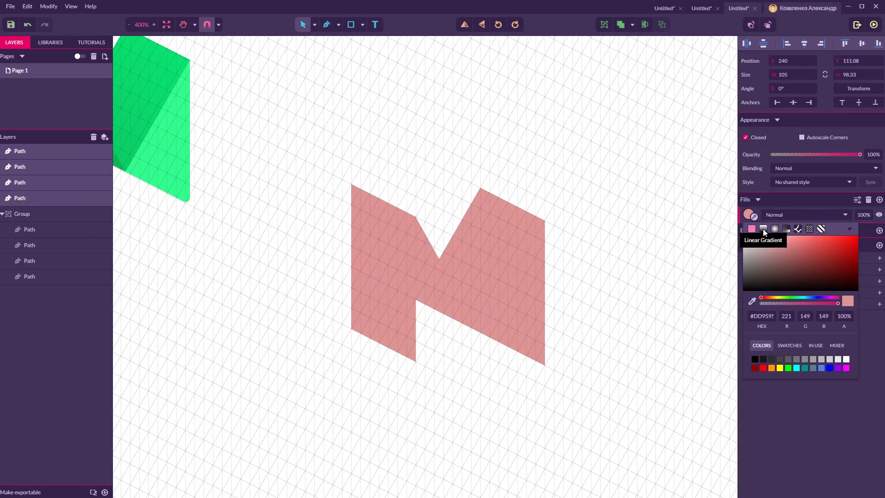
{"action": "left_click", "coordinate": [764, 229]}
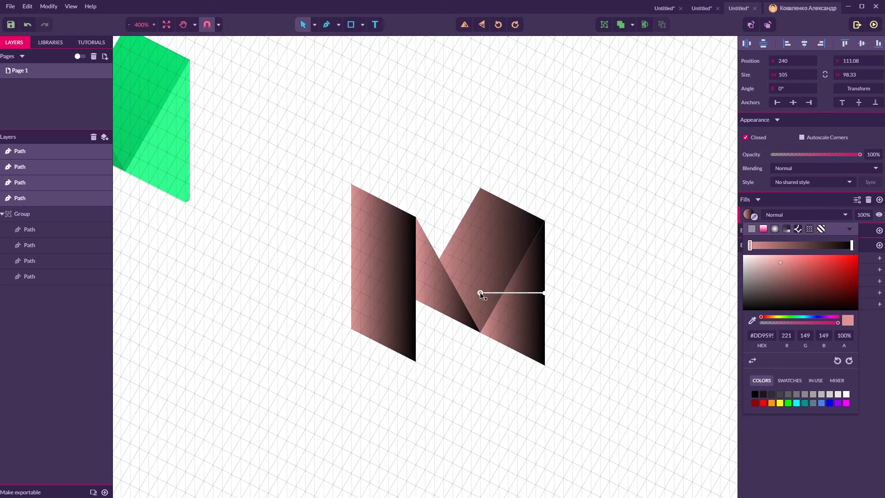
{"action": "left_click_drag", "start_coordinate": [544, 292], "coordinate": [521, 215]}
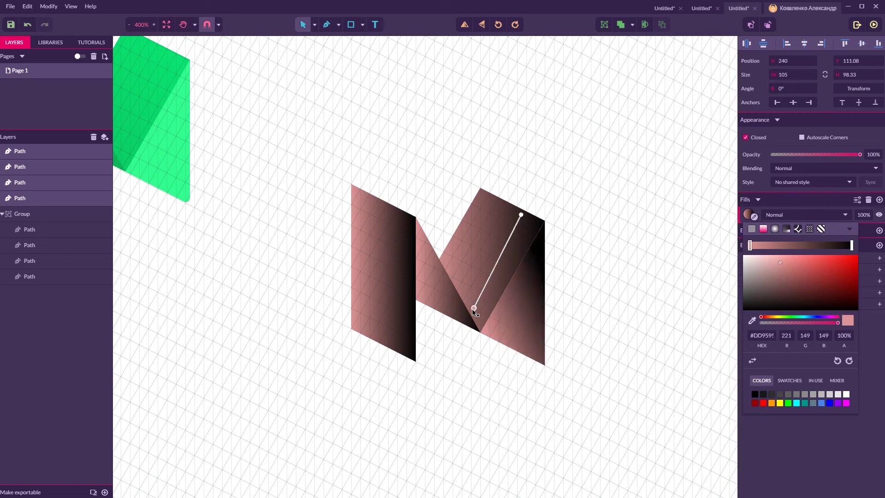
{"action": "left_click", "coordinate": [484, 249]}
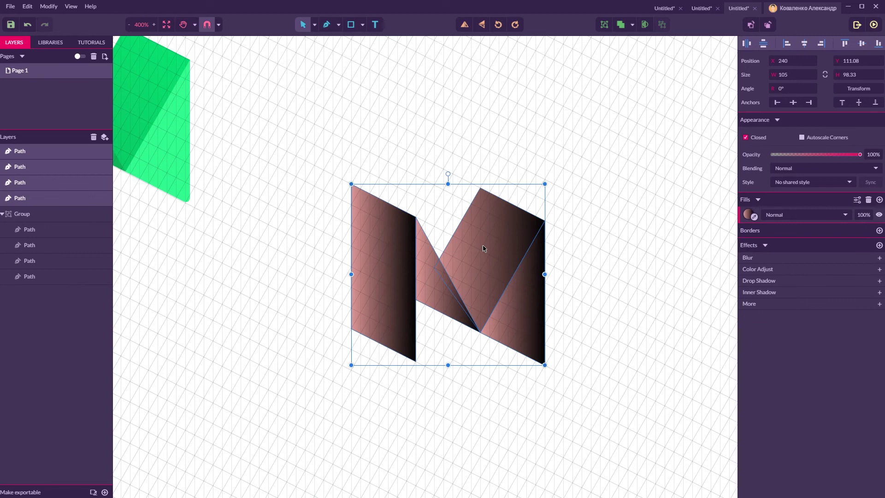
{"action": "left_click", "coordinate": [439, 201]}
- Re-angle the tilted upper-right facet's gradient toward the top-right
{"action": "left_click", "coordinate": [484, 233]}
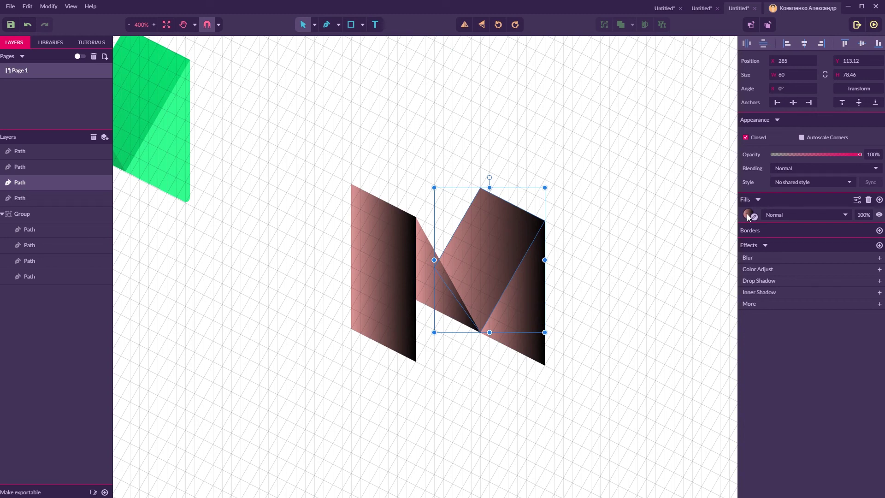
{"action": "left_click", "coordinate": [748, 215]}
{"action": "left_click_drag", "start_coordinate": [544, 260], "coordinate": [526, 212]}
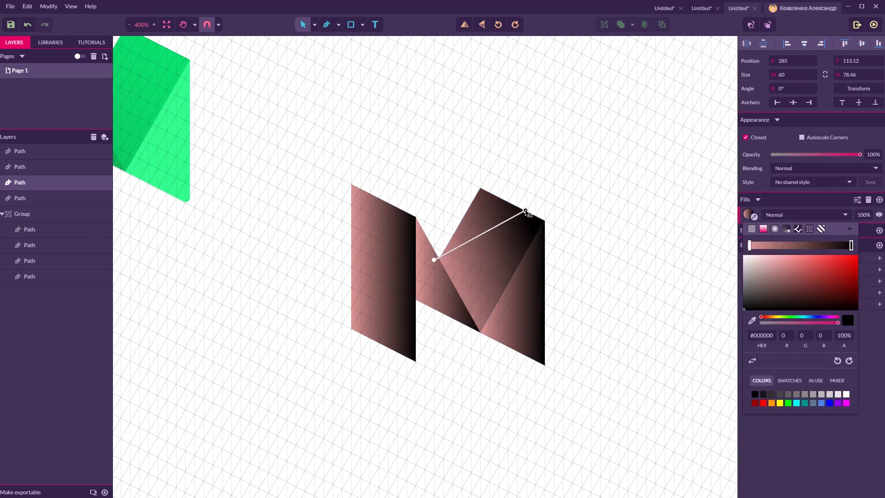
{"action": "left_click_drag", "start_coordinate": [434, 259], "coordinate": [465, 322]}
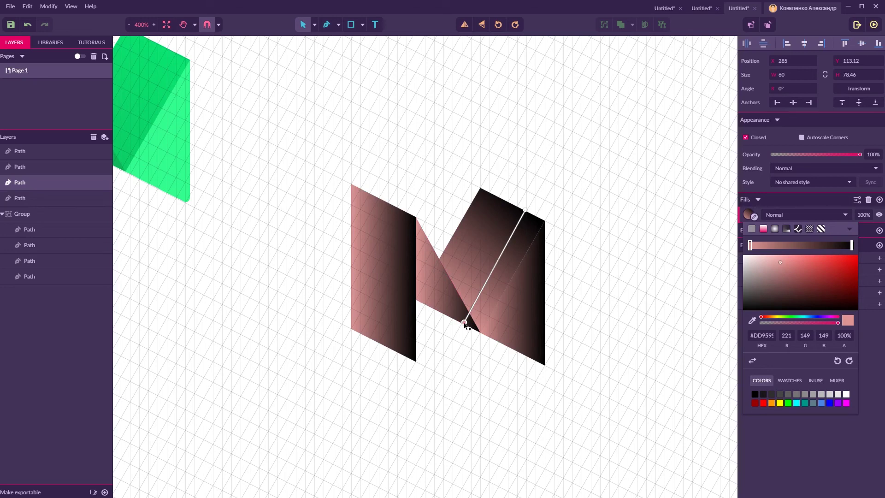
- Eyedrop the reference M's green #0AE370 into both of the facet's gradient stops
{"action": "left_click", "coordinate": [753, 321]}
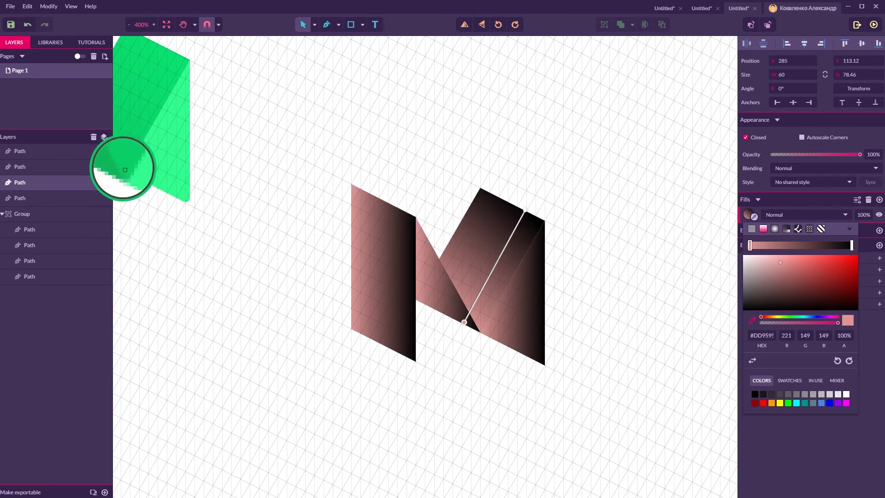
{"action": "left_click", "coordinate": [125, 171]}
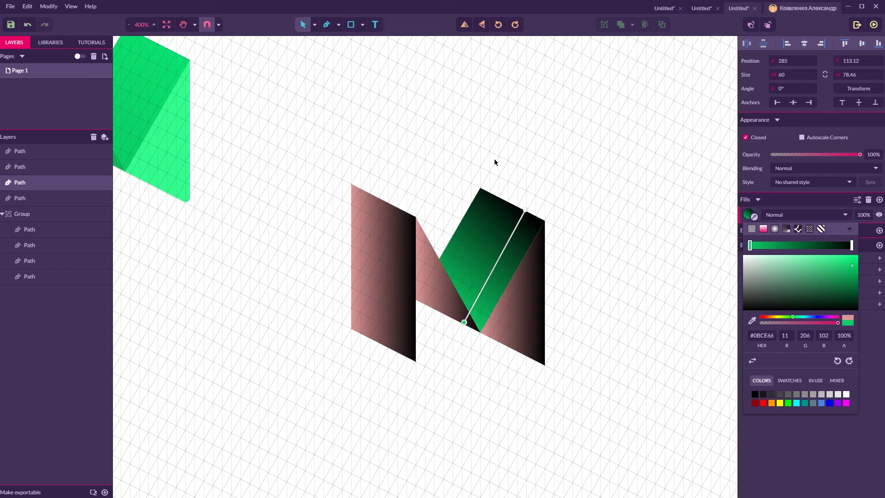
{"action": "left_click", "coordinate": [526, 211]}
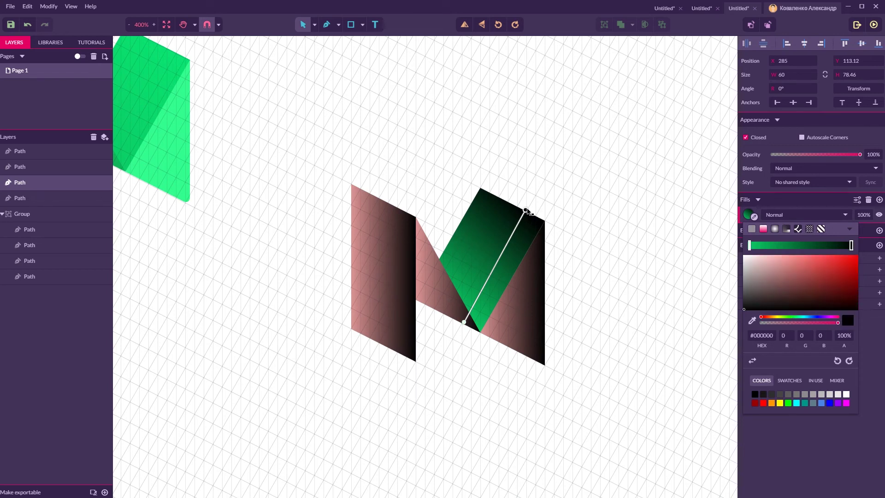
{"action": "left_click", "coordinate": [752, 322]}
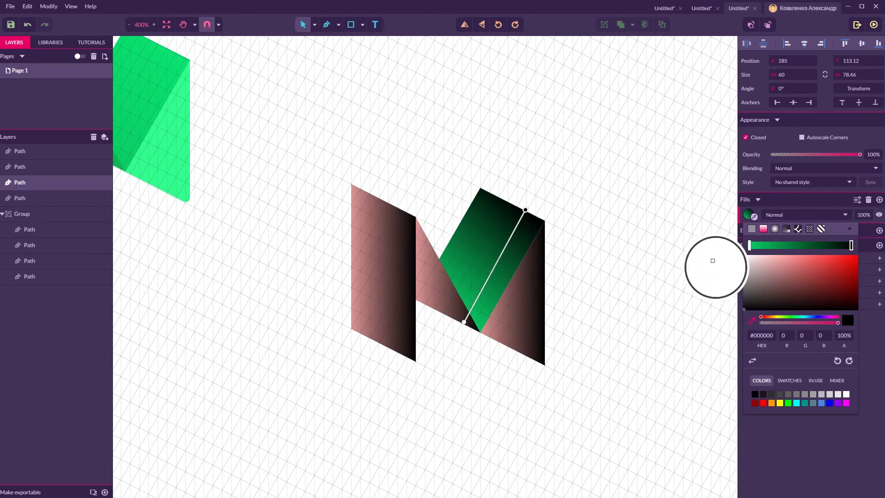
{"action": "left_click", "coordinate": [175, 54]}
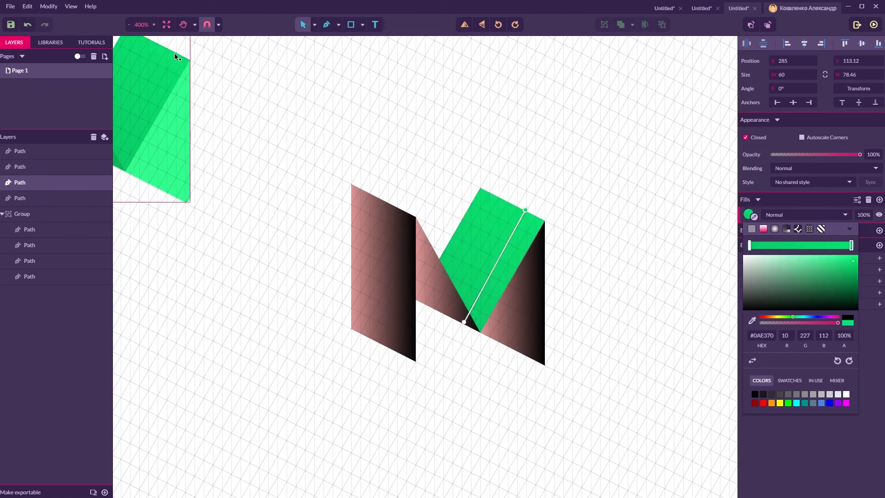
{"action": "left_click", "coordinate": [463, 121]}
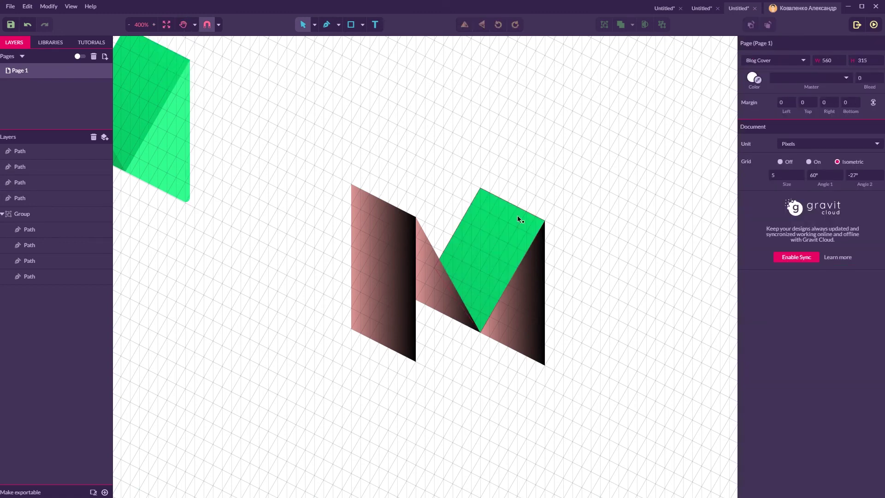
{"action": "left_click", "coordinate": [533, 289]}
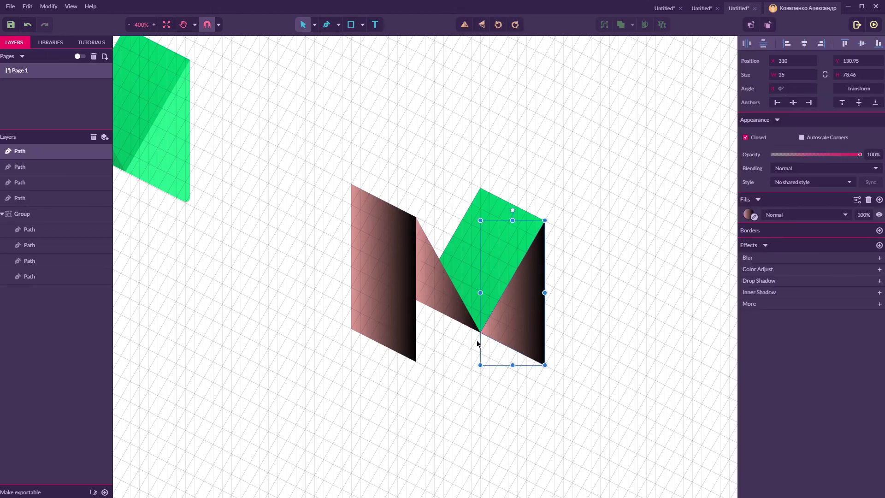
- Eyedrop the reference logo's green onto the lower-right facet and the tall left facet
{"action": "left_click", "coordinate": [754, 217]}
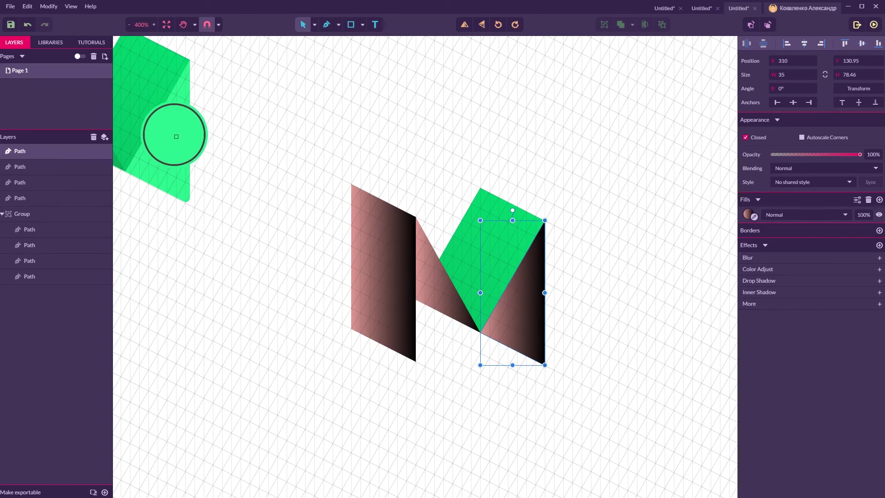
{"action": "left_click", "coordinate": [176, 137]}
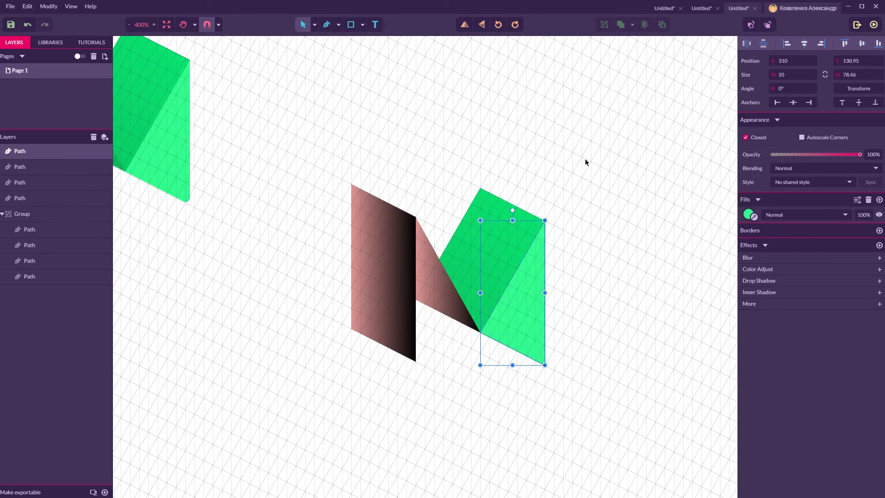
{"action": "key", "text": "ctrl+minus"}
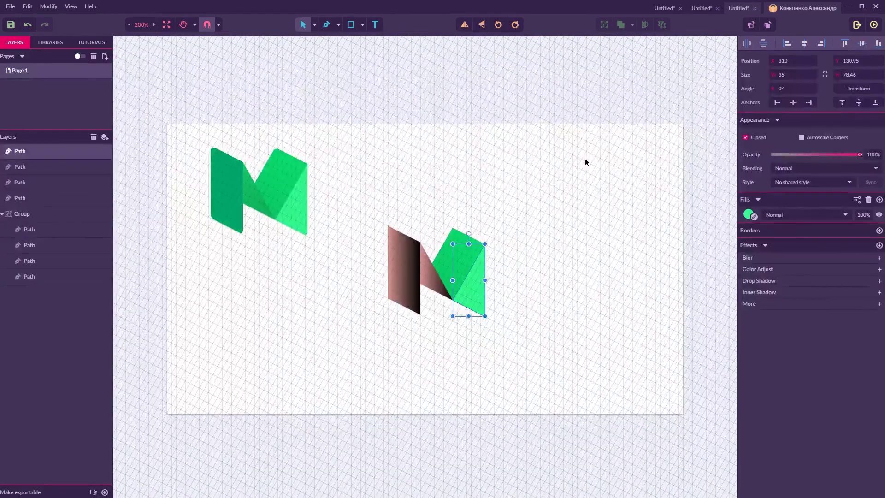
{"action": "left_click", "coordinate": [413, 262]}
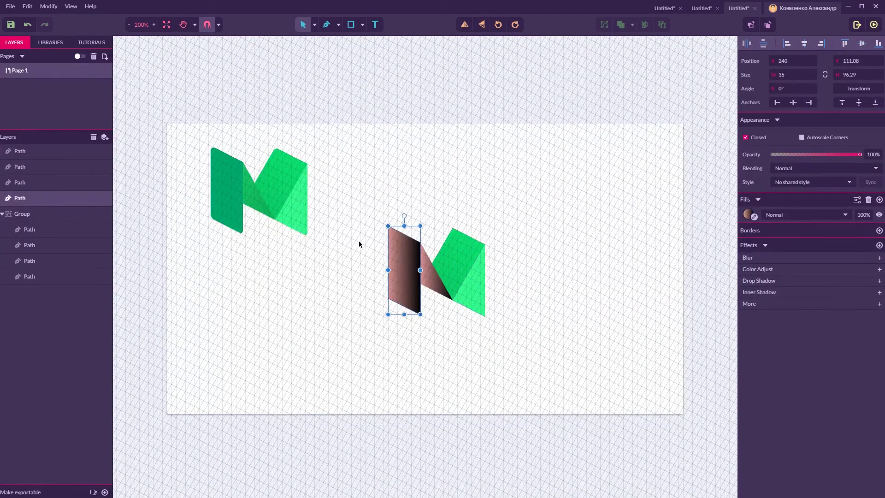
{"action": "left_click", "coordinate": [754, 216]}
{"action": "left_click", "coordinate": [225, 196]}
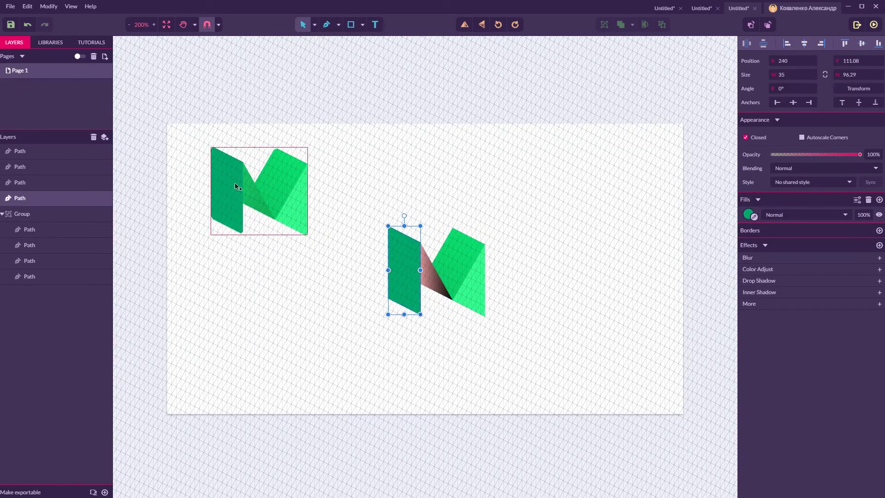
{"action": "left_click", "coordinate": [409, 199]}
{"action": "left_click", "coordinate": [433, 278]}
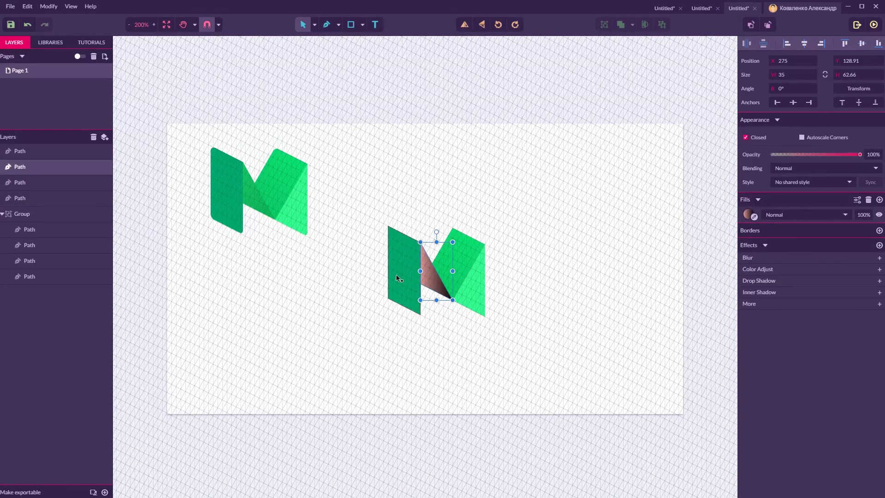
- Re-angle the middle triangle's gradient and sample reference green for both its stops
{"action": "left_click", "coordinate": [747, 215]}
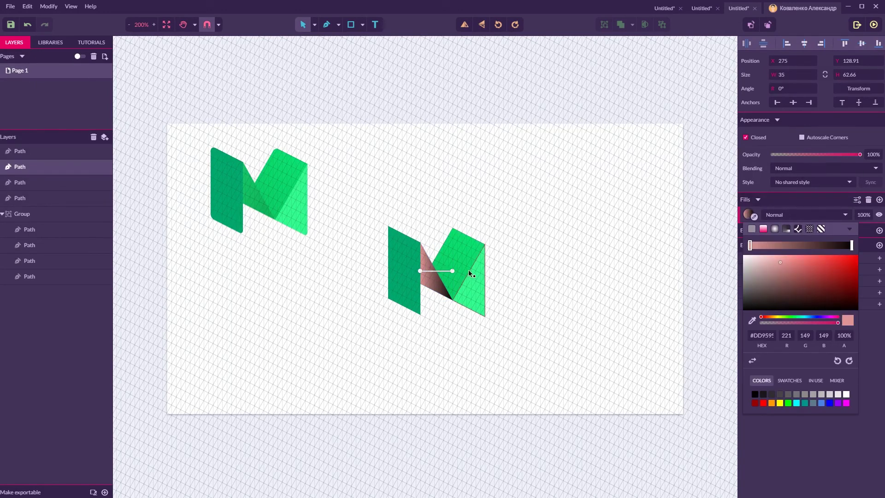
{"action": "left_click_drag", "start_coordinate": [453, 270], "coordinate": [439, 293]}
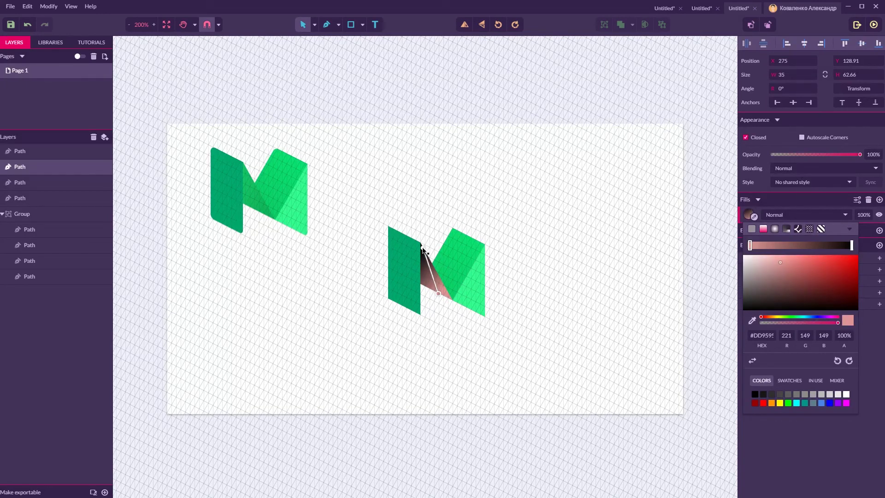
{"action": "left_click", "coordinate": [424, 249]}
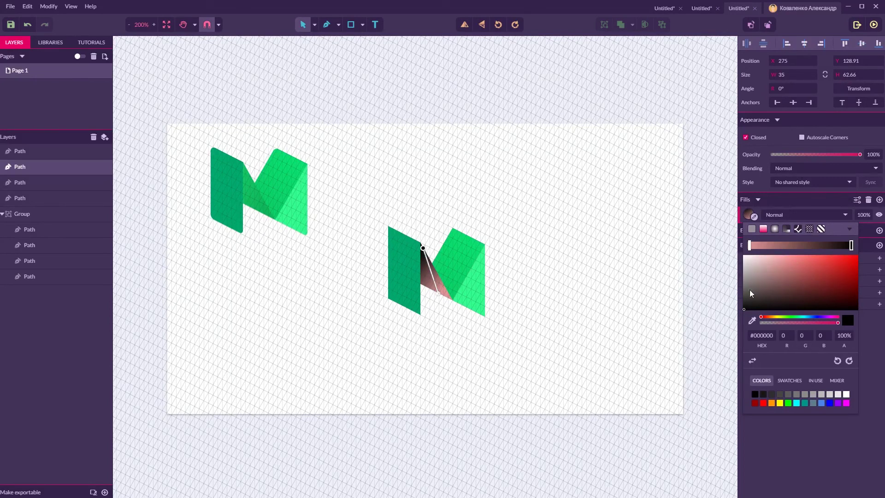
{"action": "left_click", "coordinate": [752, 320]}
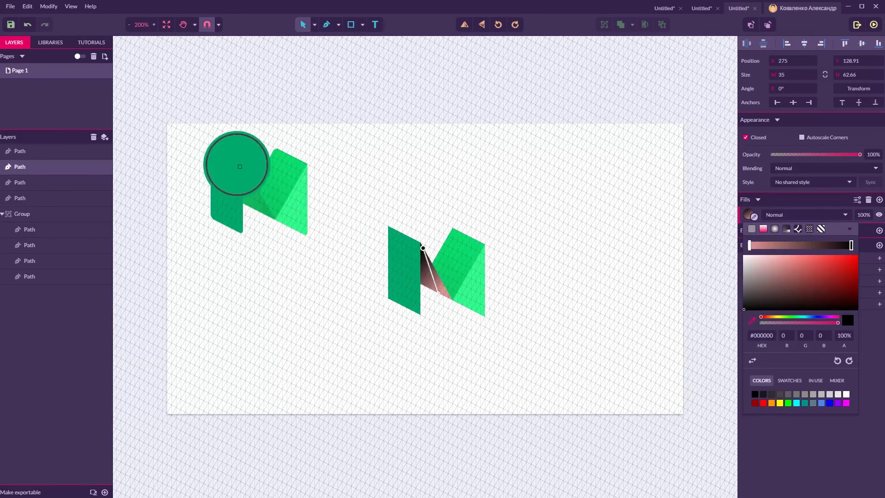
{"action": "left_click", "coordinate": [244, 166]}
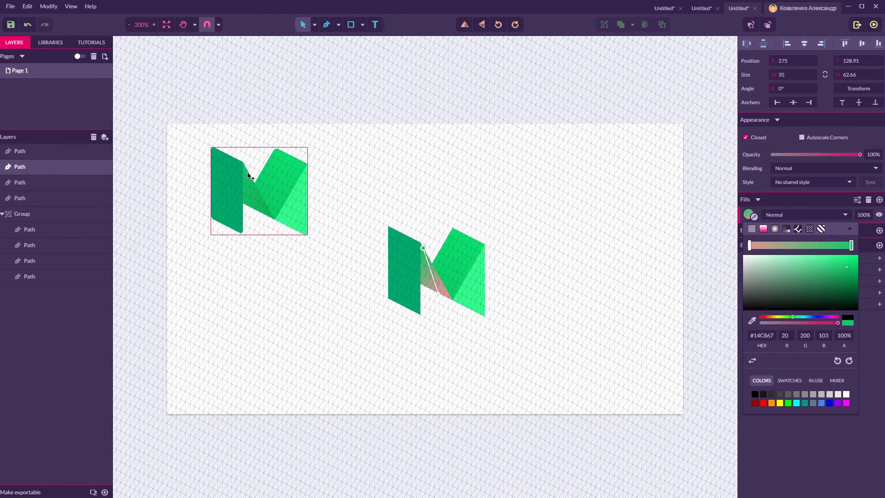
{"action": "left_click", "coordinate": [439, 293]}
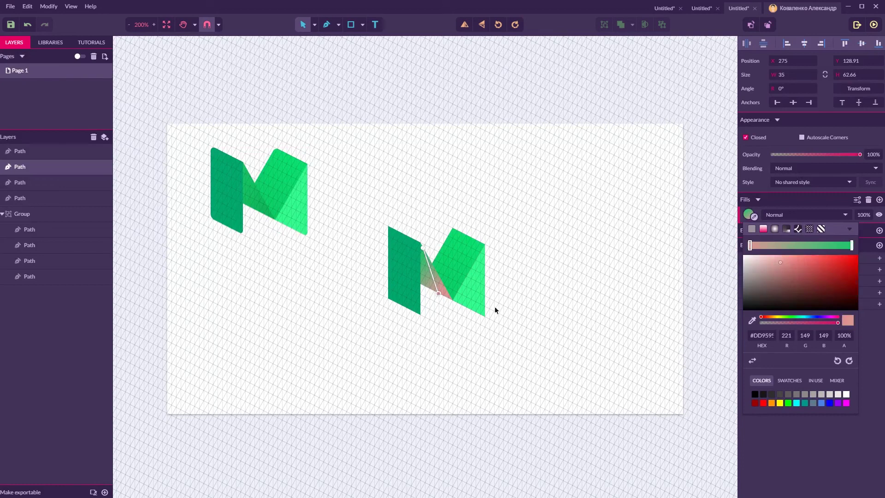
{"action": "left_click", "coordinate": [752, 320]}
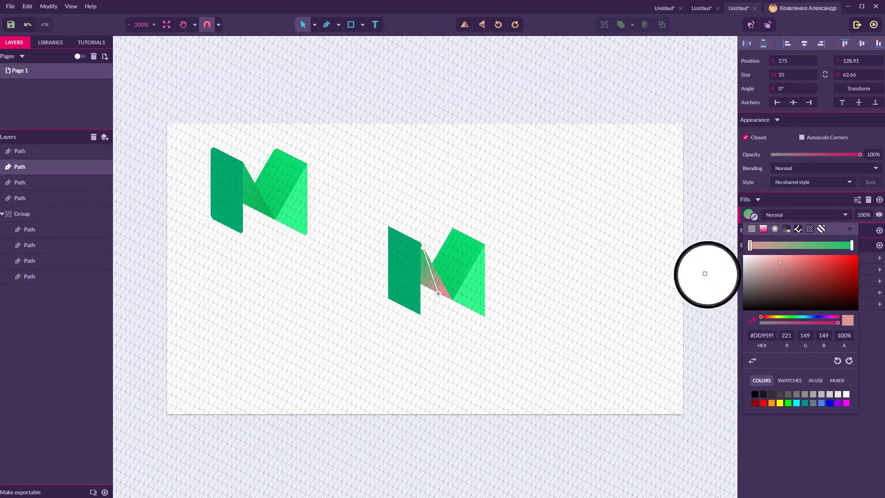
{"action": "left_click", "coordinate": [264, 208]}
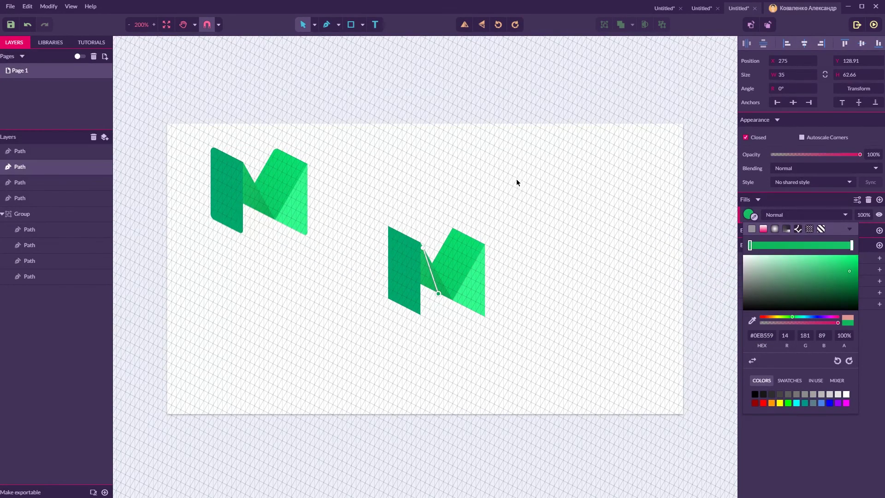
{"action": "left_click", "coordinate": [509, 175]}
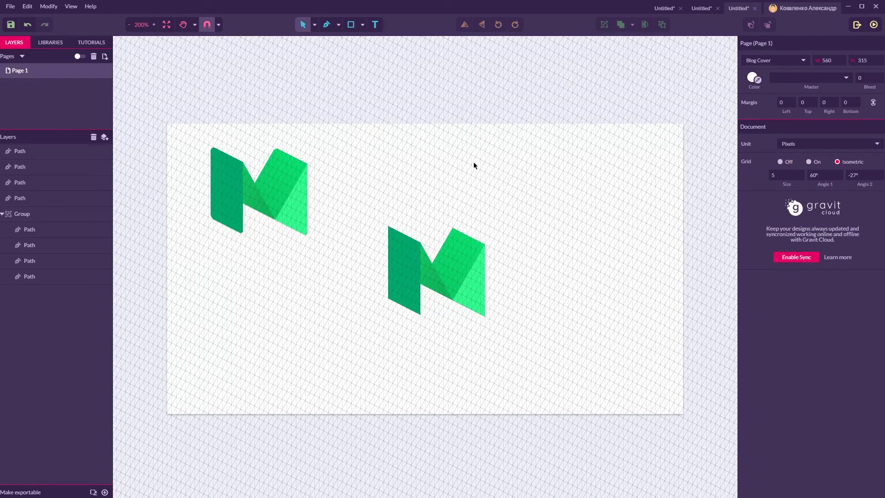
{"action": "left_click", "coordinate": [314, 25]}
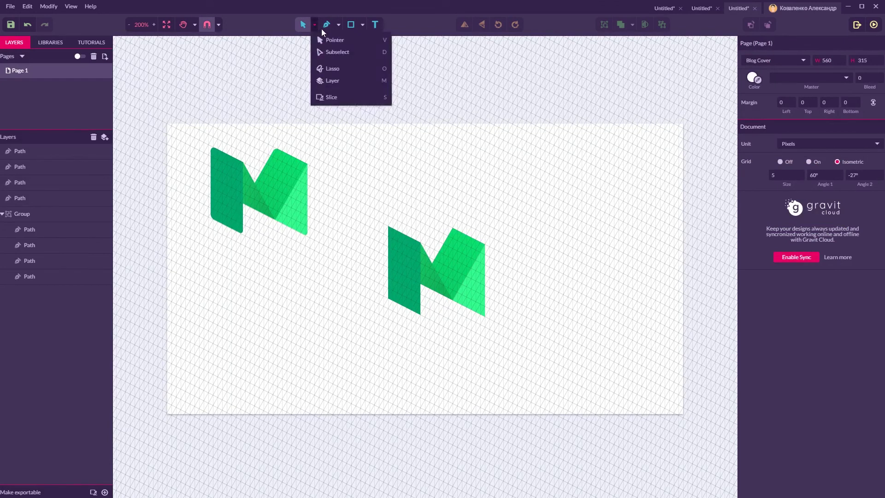
- Select the outer corner nodes of the left, right and middle facets with Subselect
{"action": "left_click", "coordinate": [343, 52]}
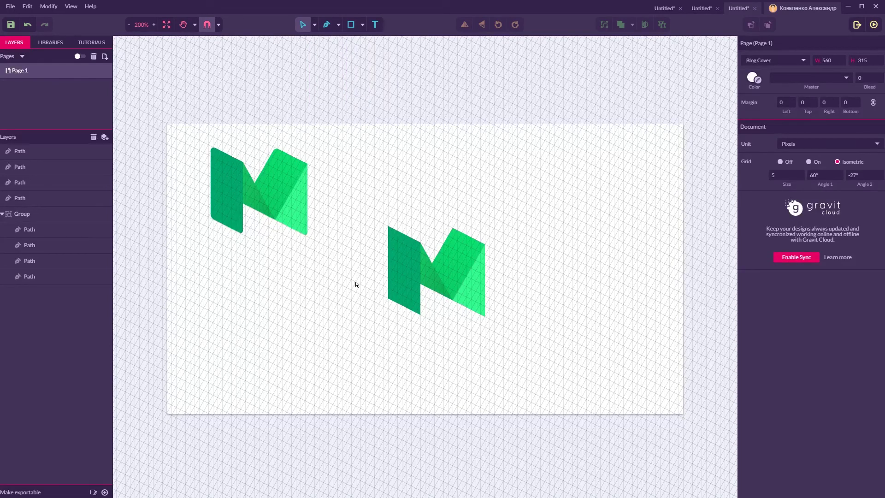
{"action": "key", "text": "ctrl+plus"}
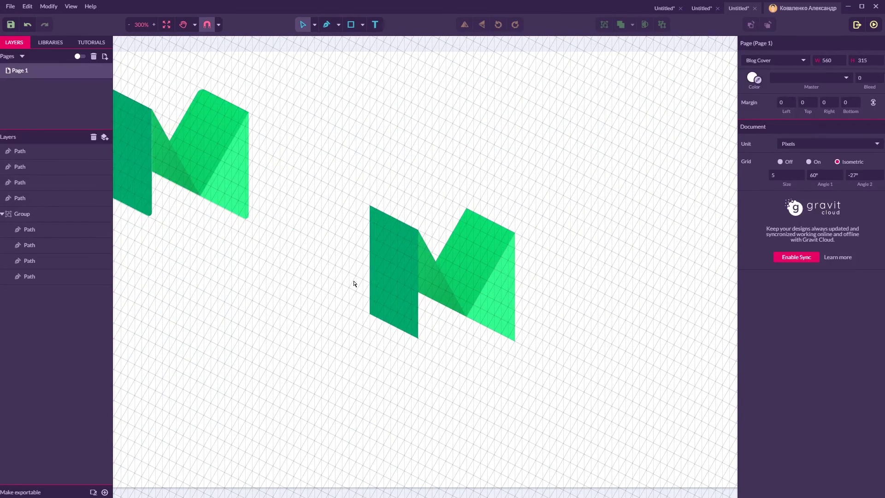
{"action": "left_click", "coordinate": [371, 316]}
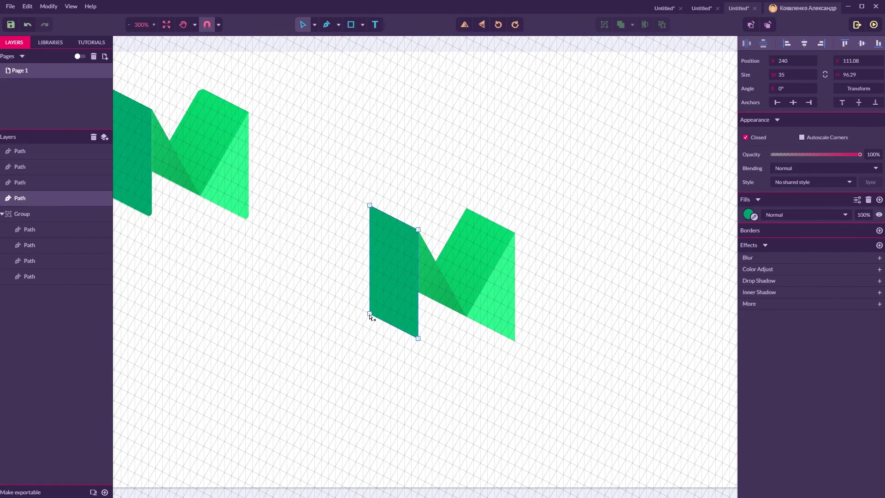
{"action": "left_click", "coordinate": [371, 315]}
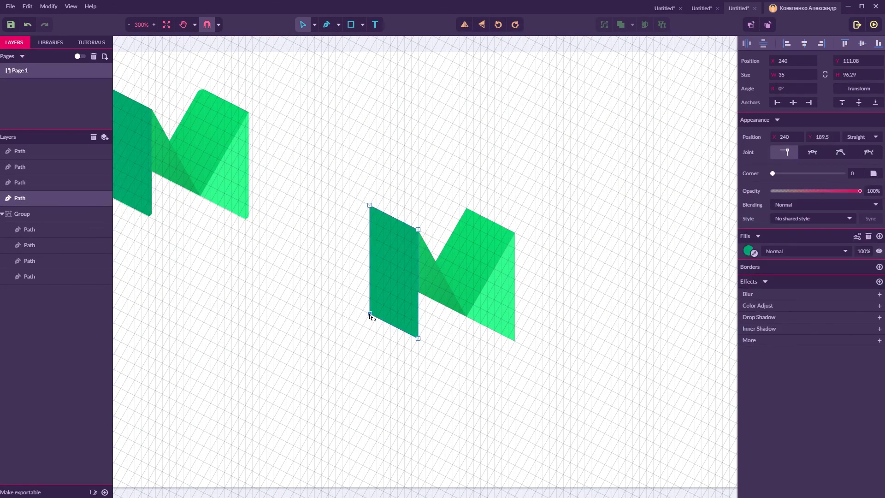
{"action": "left_click", "coordinate": [418, 338], "text": "shift"}
{"action": "left_click", "coordinate": [370, 206], "text": "shift"}
{"action": "left_click", "coordinate": [515, 342], "text": "shift"}
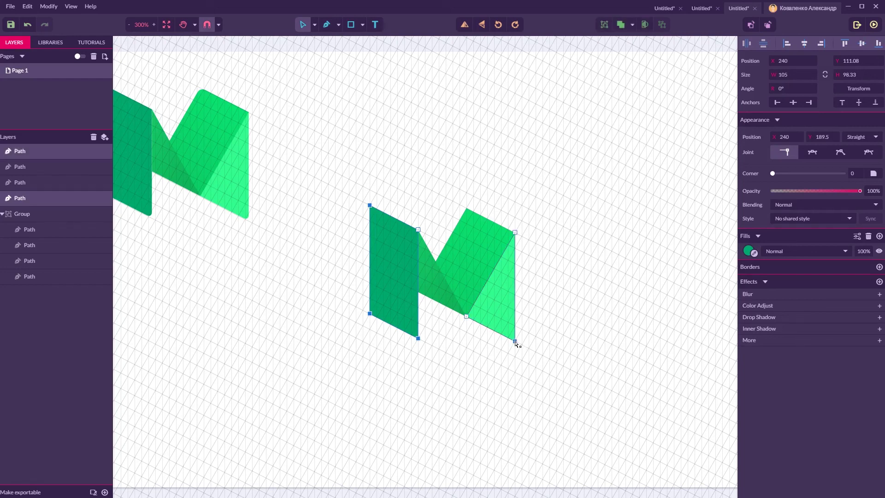
{"action": "left_click", "coordinate": [467, 209], "text": "shift"}
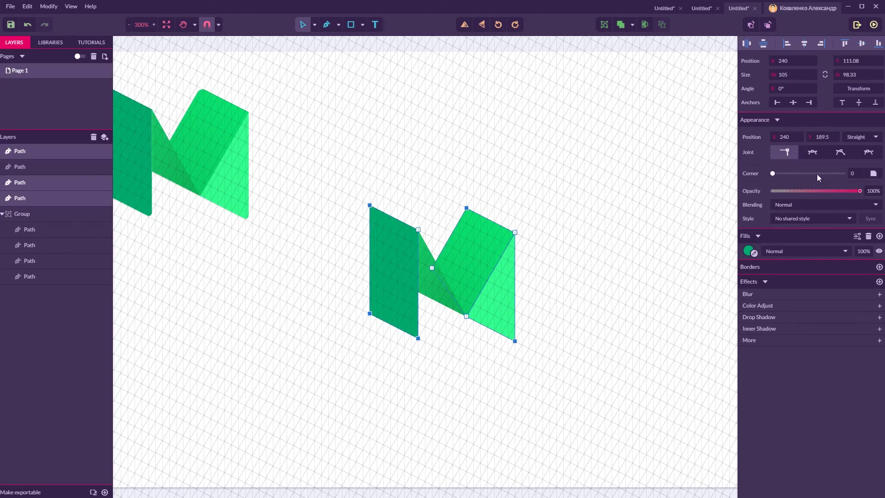
- Set the selected nodes' corner radius to 4
{"action": "left_click", "coordinate": [859, 173]}
{"action": "type", "text": "3"}
{"action": "key", "text": "BackSpace"}
{"action": "type", "text": "4"}
{"action": "left_click", "coordinate": [576, 229]}
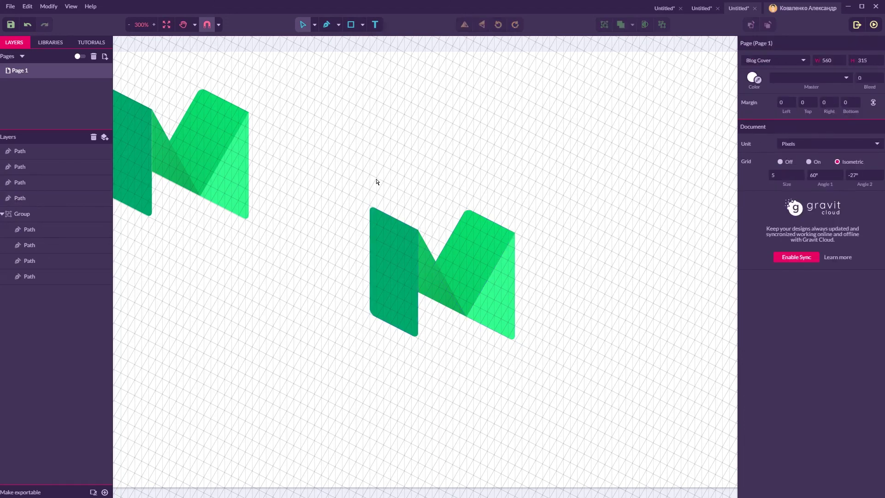